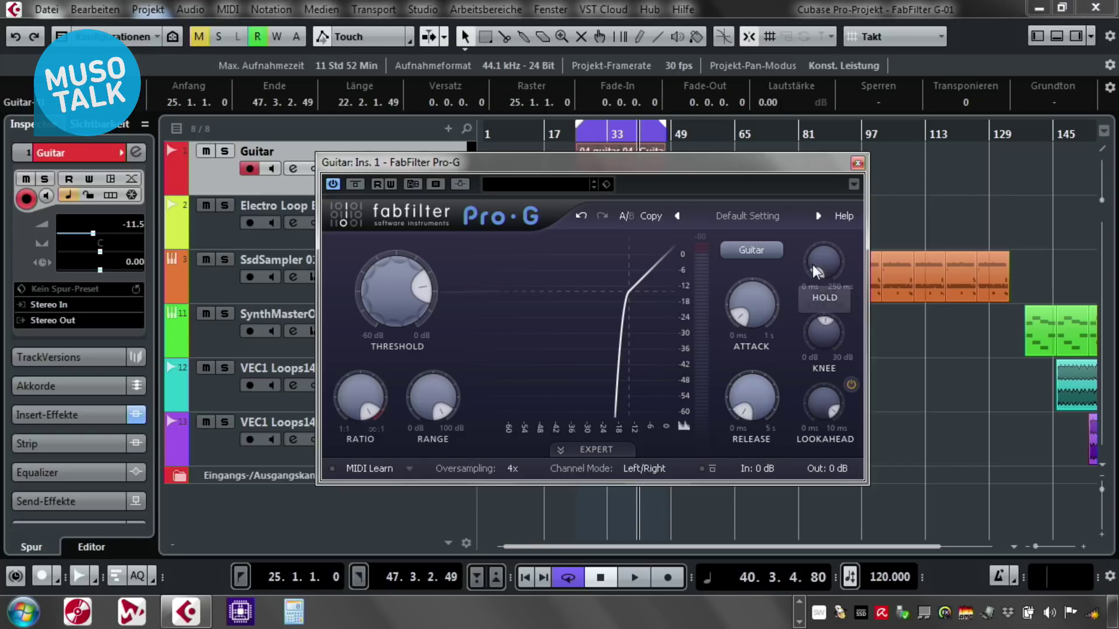
Step: Lengthen the guitar gate's release time and sweep its attack time up and back down to the minimum
mouse_move(761, 408)
scroll(746, 405, "up", 2)
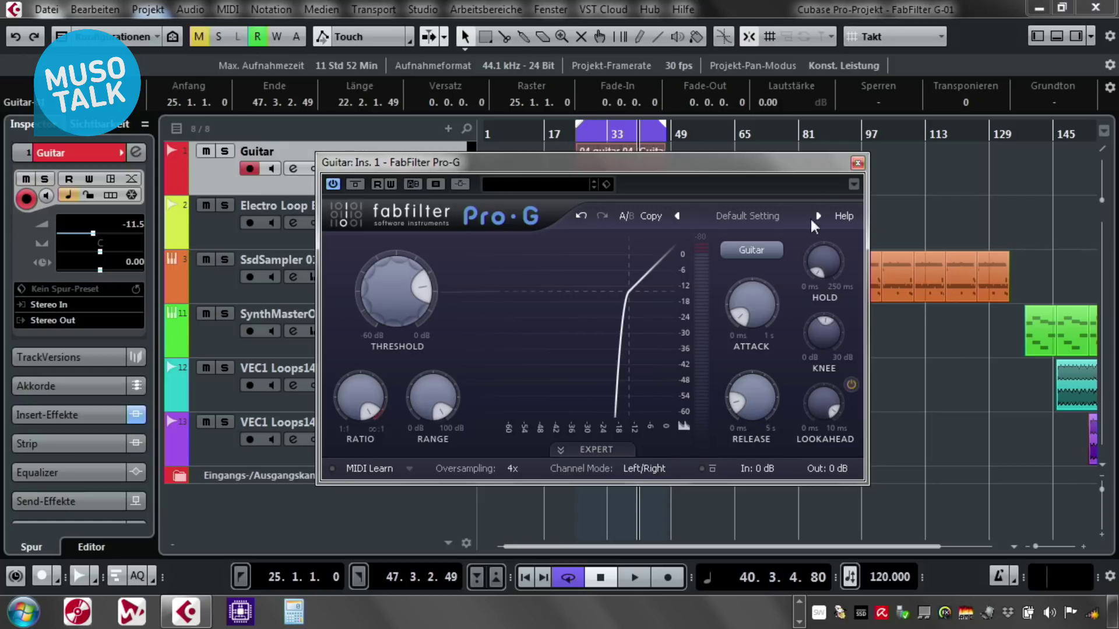
mouse_move(814, 275)
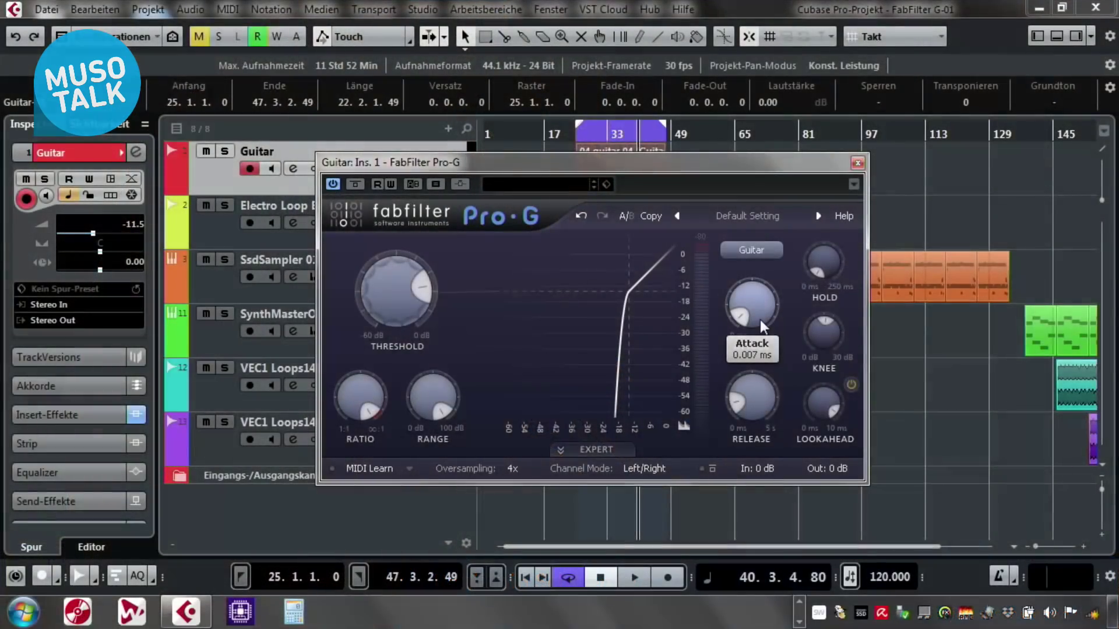
left_click_drag(760, 319, 726, 77)
left_click_drag(739, 306, 740, 513)
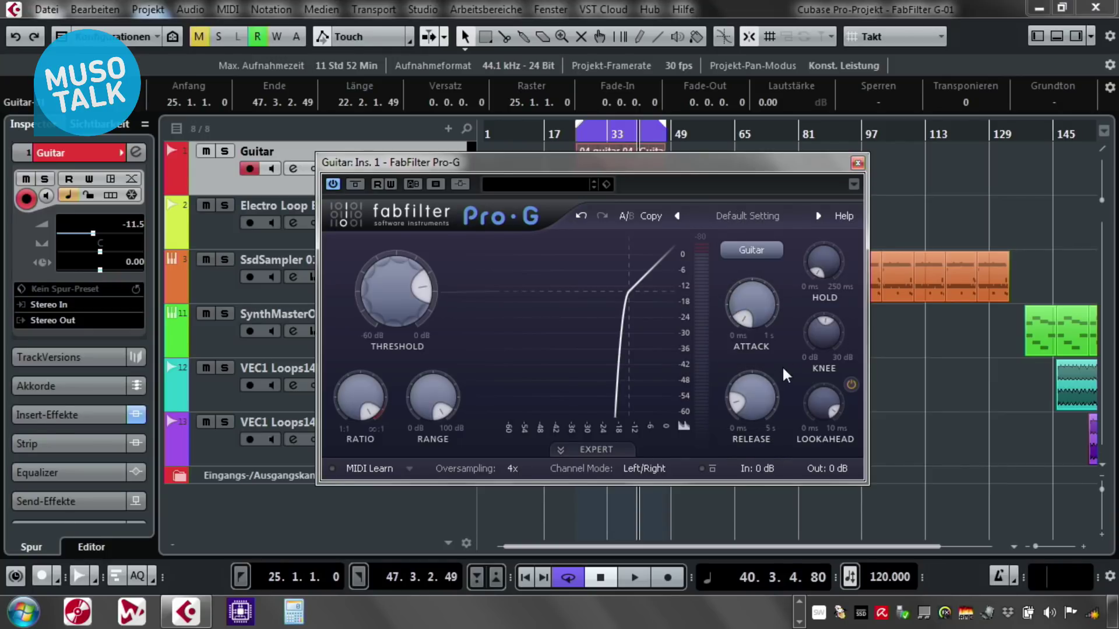
Step: Stop the guitar playback and fine-tune the gate's lookahead time
mouse_move(822, 401)
mouse_move(757, 317)
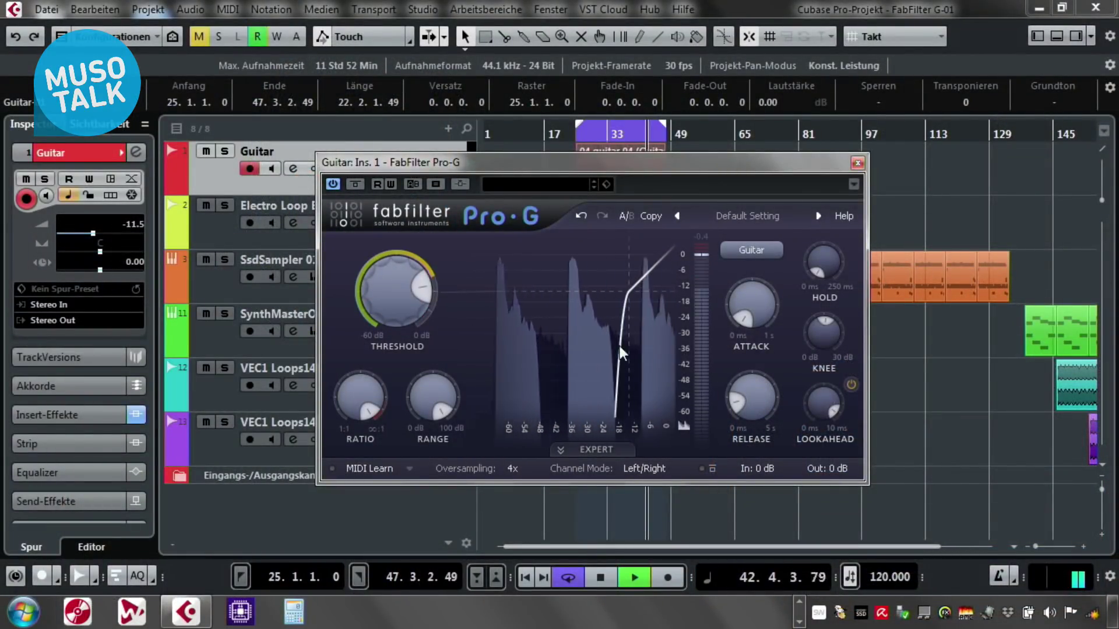
key("space")
mouse_move(817, 387)
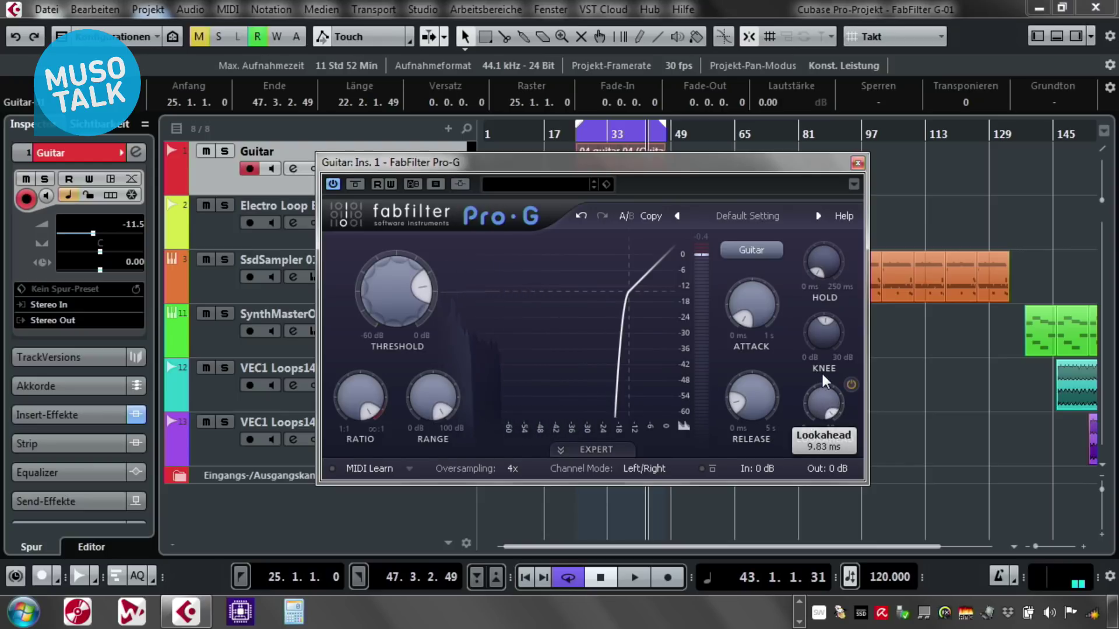
scroll(820, 400, "down", 2)
scroll(818, 394, "up", 1)
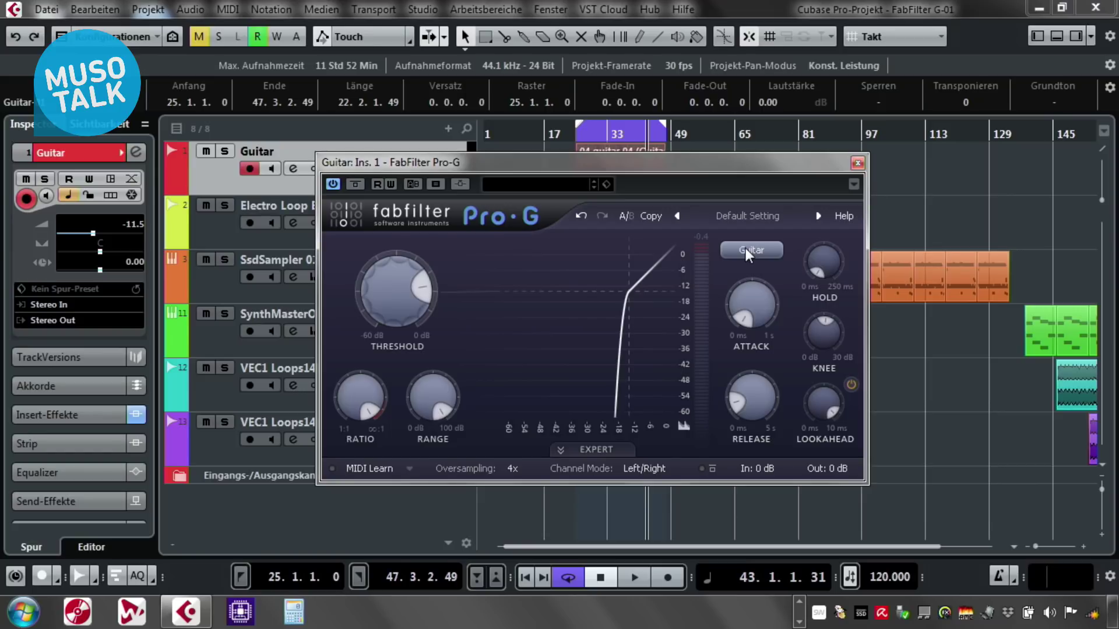
Step: Try the Ducking style on the guitar loop, playing it from the start with a slightly lower threshold
left_click(746, 250)
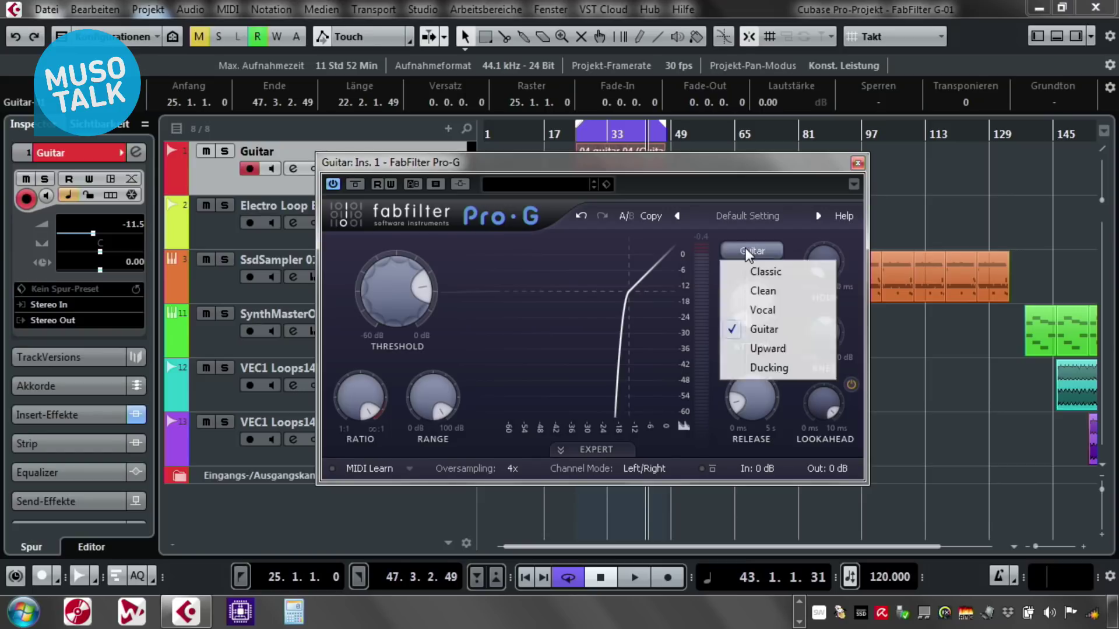
left_click(774, 369)
double_click(586, 133)
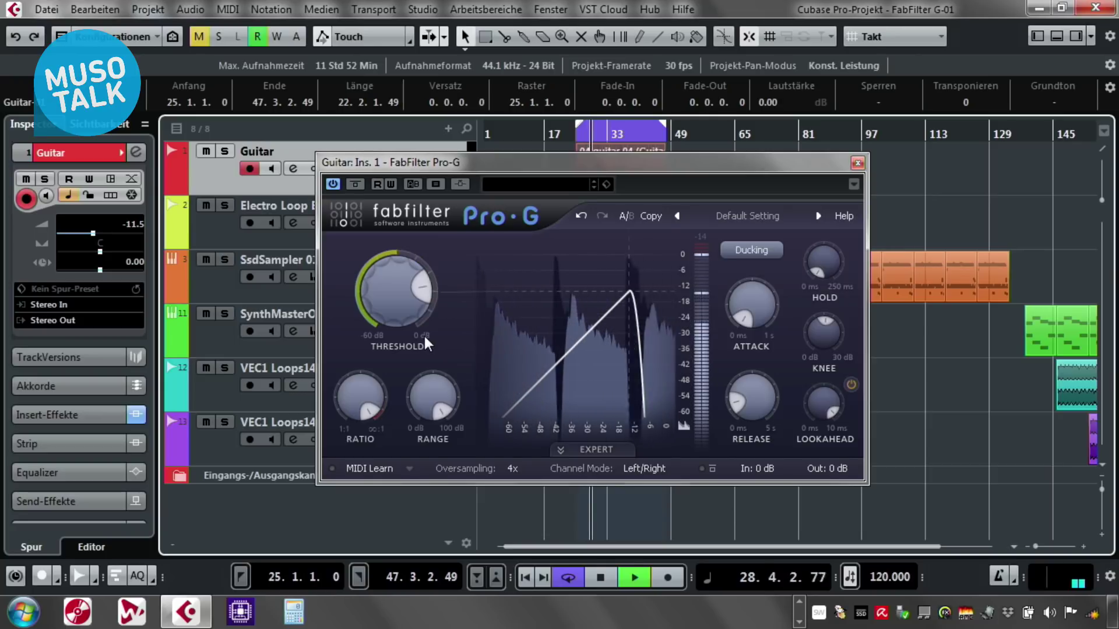
left_click_drag(421, 333, 384, 328)
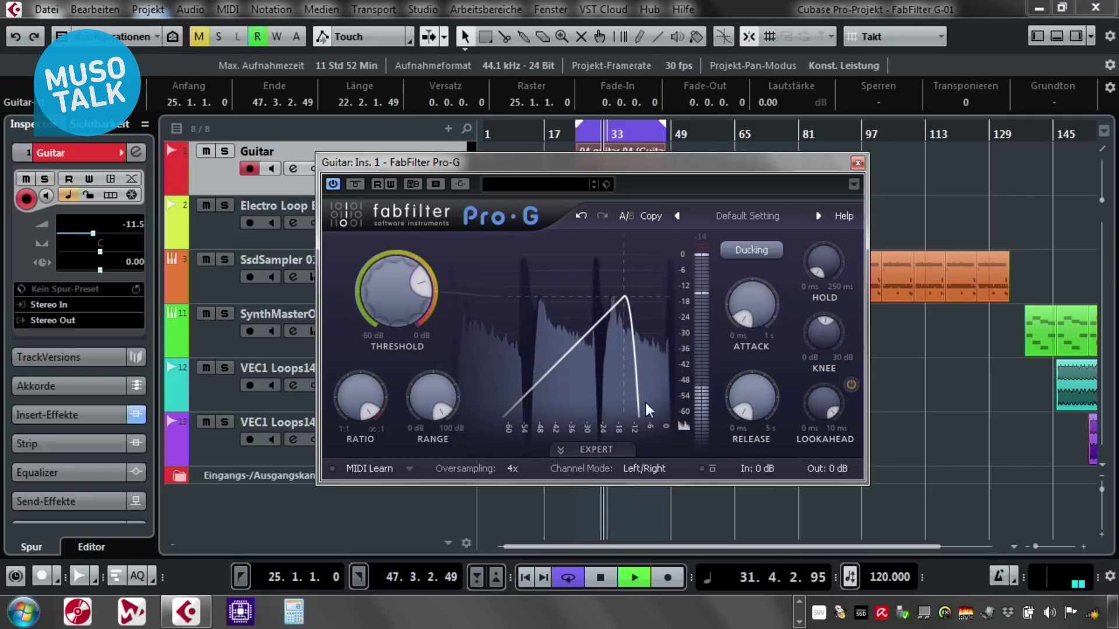
key("space")
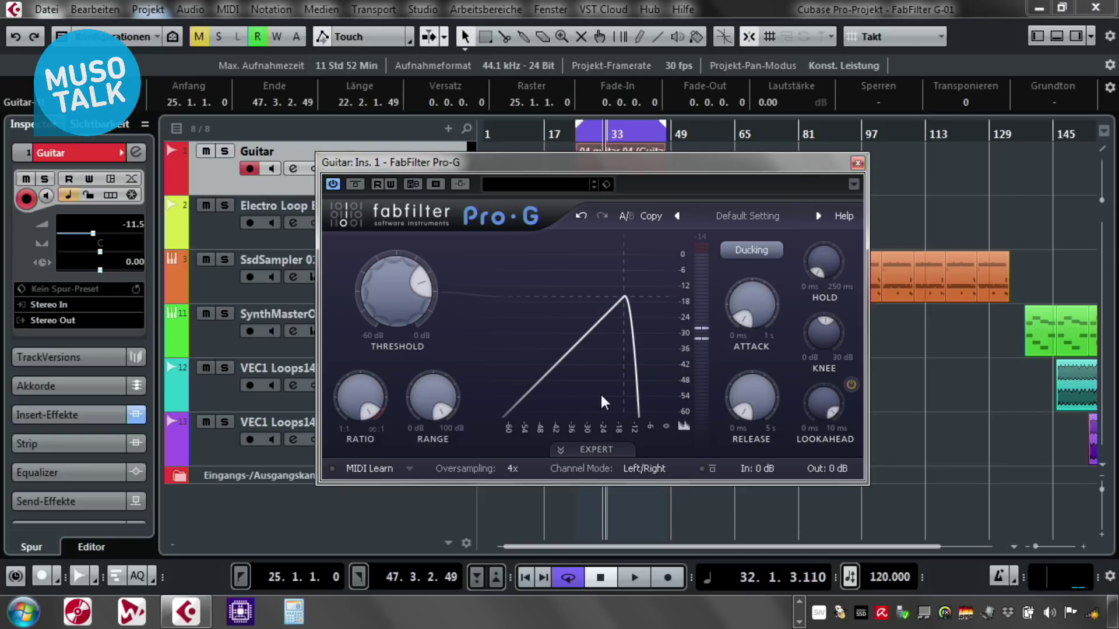
Step: Set the gate style back to Guitar
left_click(733, 249)
left_click(789, 233)
left_click(761, 250)
left_click(764, 330)
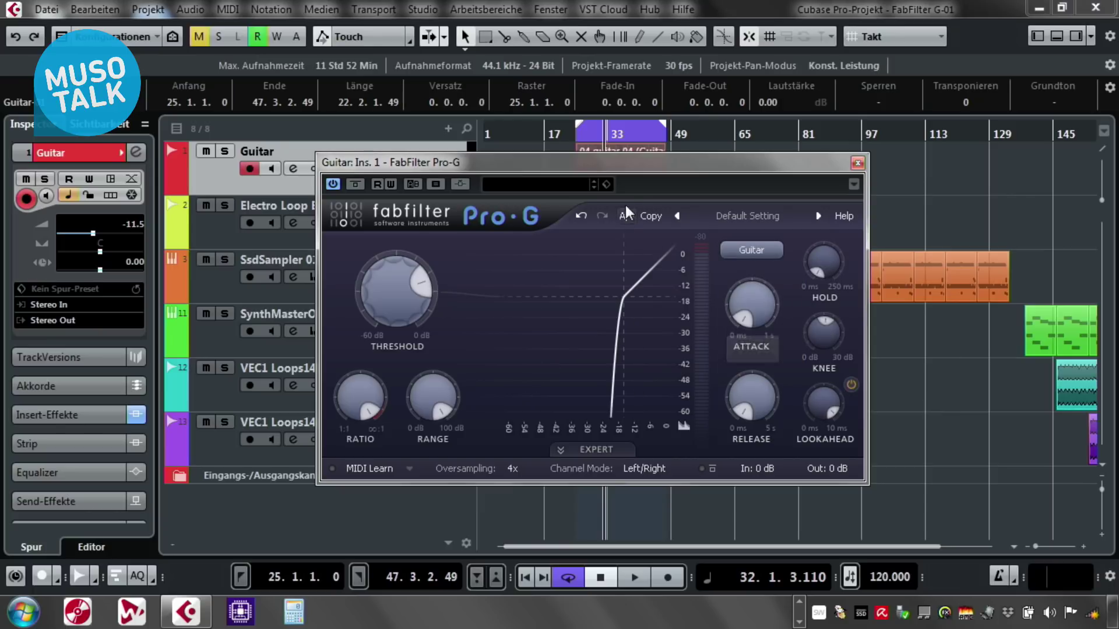
Step: Turn off the gate's lookahead and reposition the plug-in window so the guitar clip above it is uncovered
left_click_drag(845, 162, 857, 137)
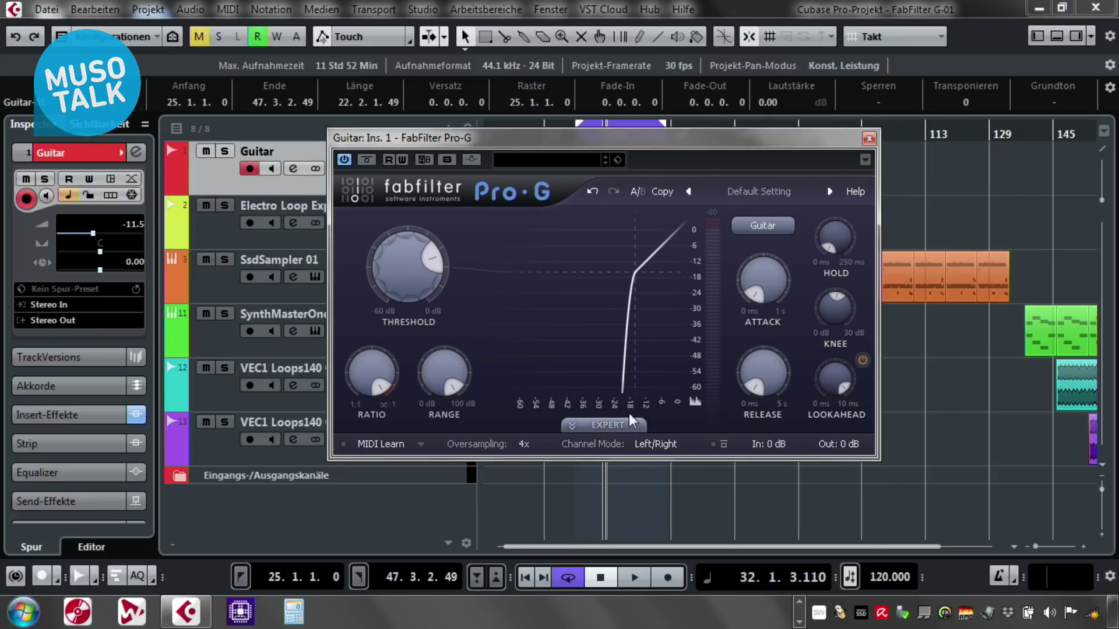
mouse_move(754, 288)
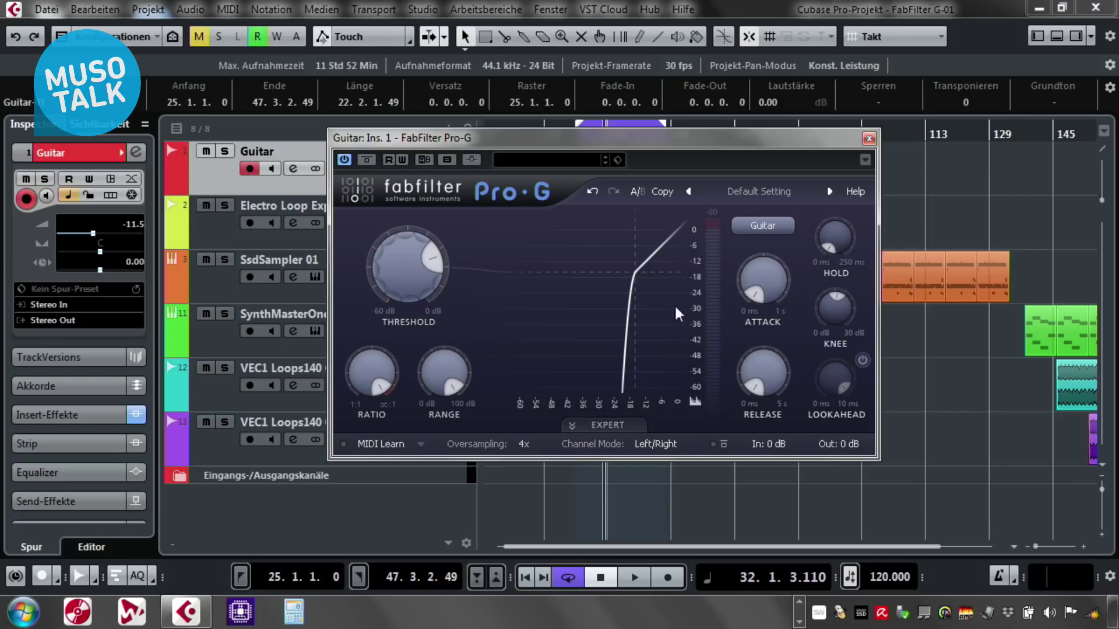
left_click_drag(655, 141, 649, 175)
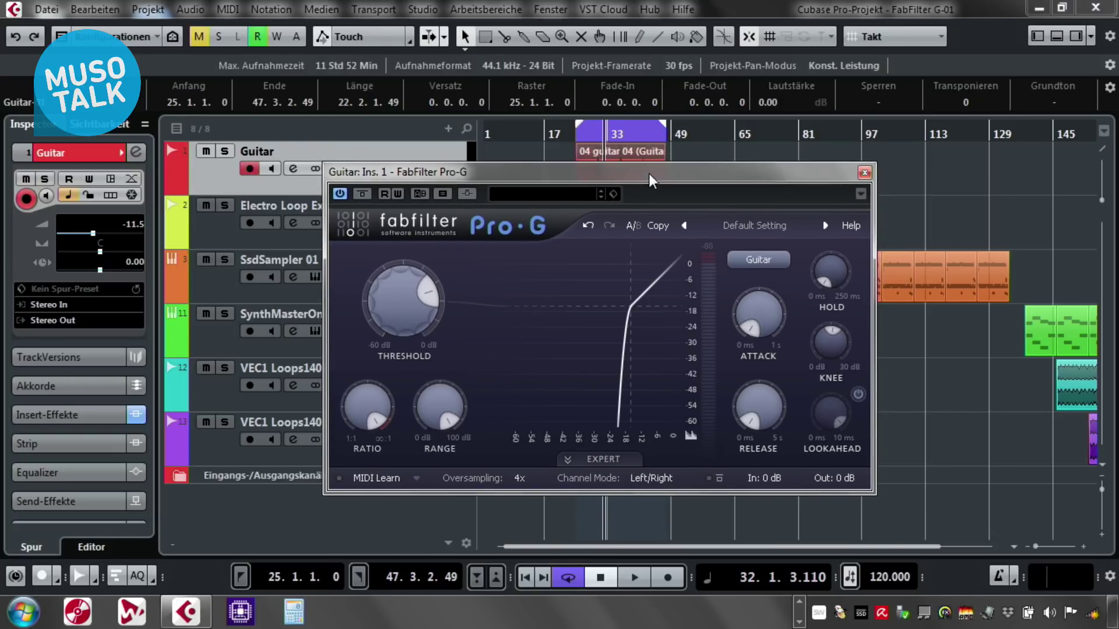
Step: Play the guitar loop from its start with the attack at 1000 ms and the threshold lowered to about -42 dB
double_click(579, 136)
left_click_drag(758, 315, 750, 160)
left_click_drag(386, 328, 402, 421)
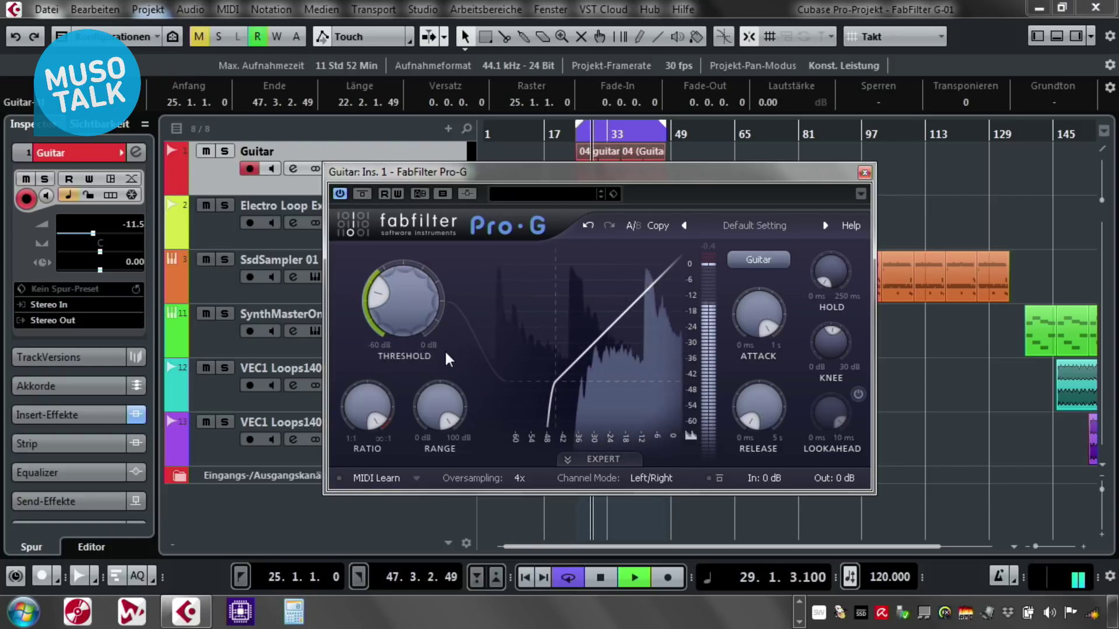
left_click_drag(393, 312, 390, 285)
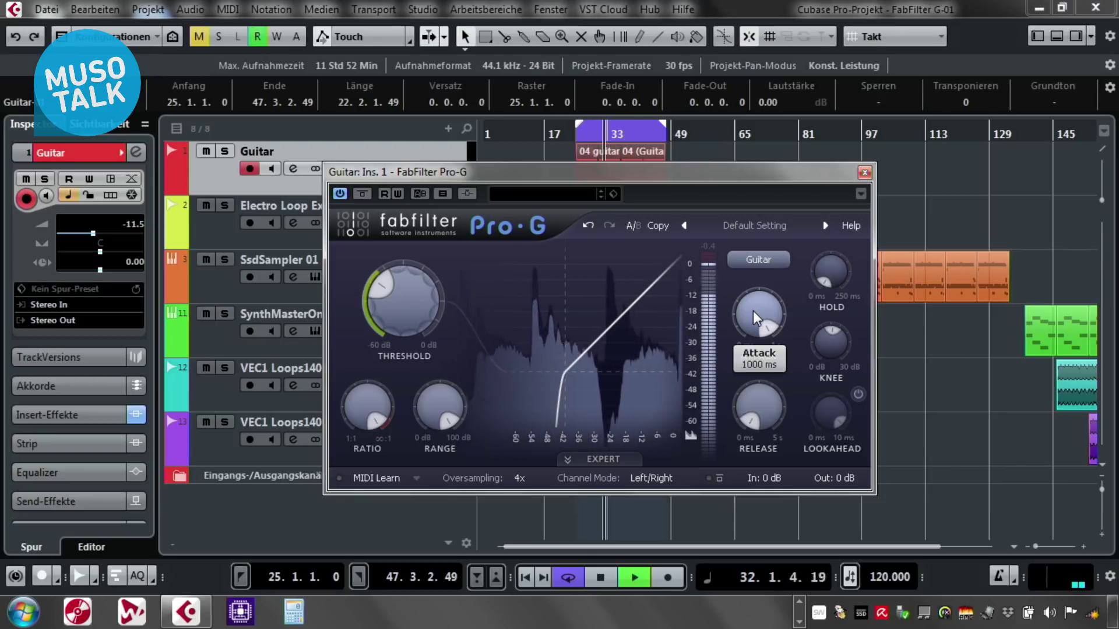
Step: Return the attack to its minimum, raise the threshold to about -20 dB and stop playback
left_click_drag(779, 327, 764, 506)
left_click_drag(379, 307, 399, 221)
key("space")
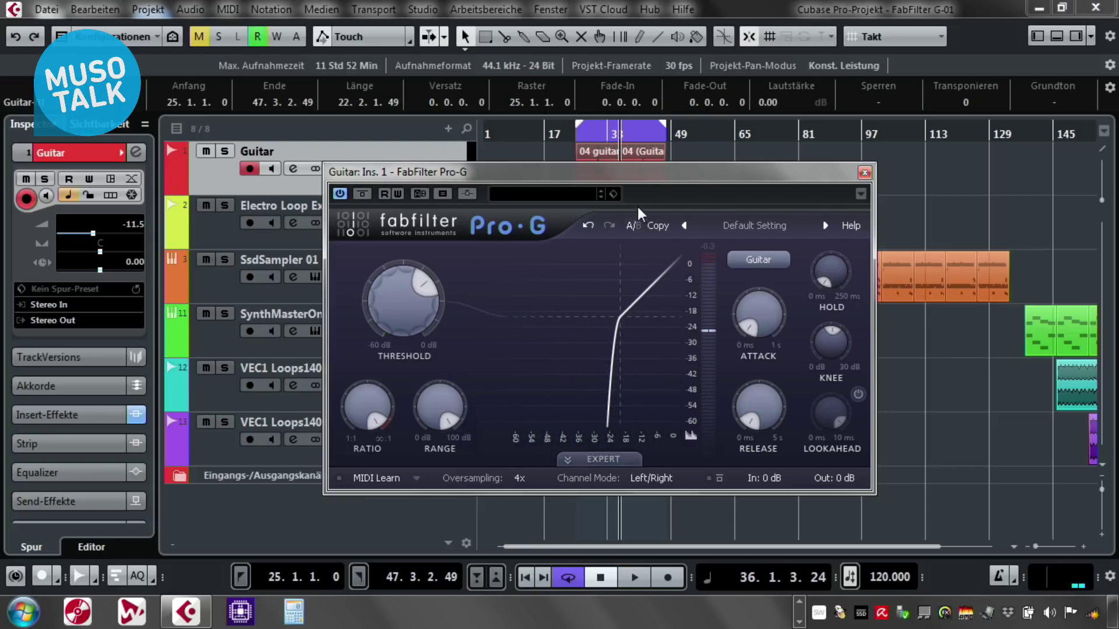
Step: Show the gate's expert section and shift the side-chain filter band to 410.4 Hz–3.552 kHz while the guitar plays
left_click_drag(609, 176, 585, 67)
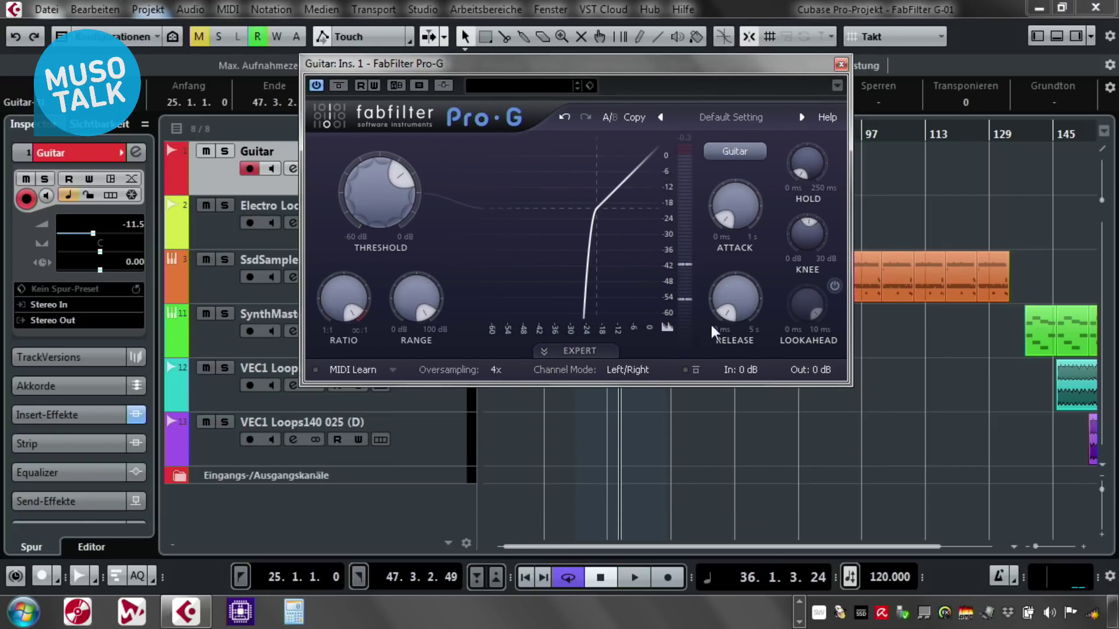
left_click(599, 350)
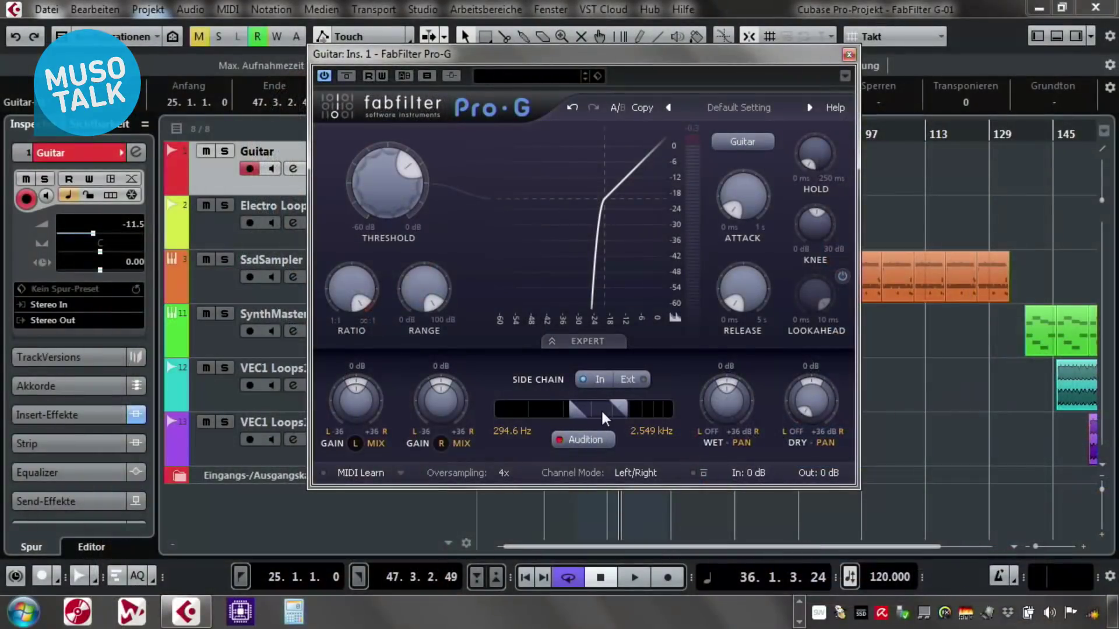
mouse_move(601, 408)
left_mouse_down()
mouse_move(586, 411)
mouse_move(595, 407)
left_mouse_up()
key("space")
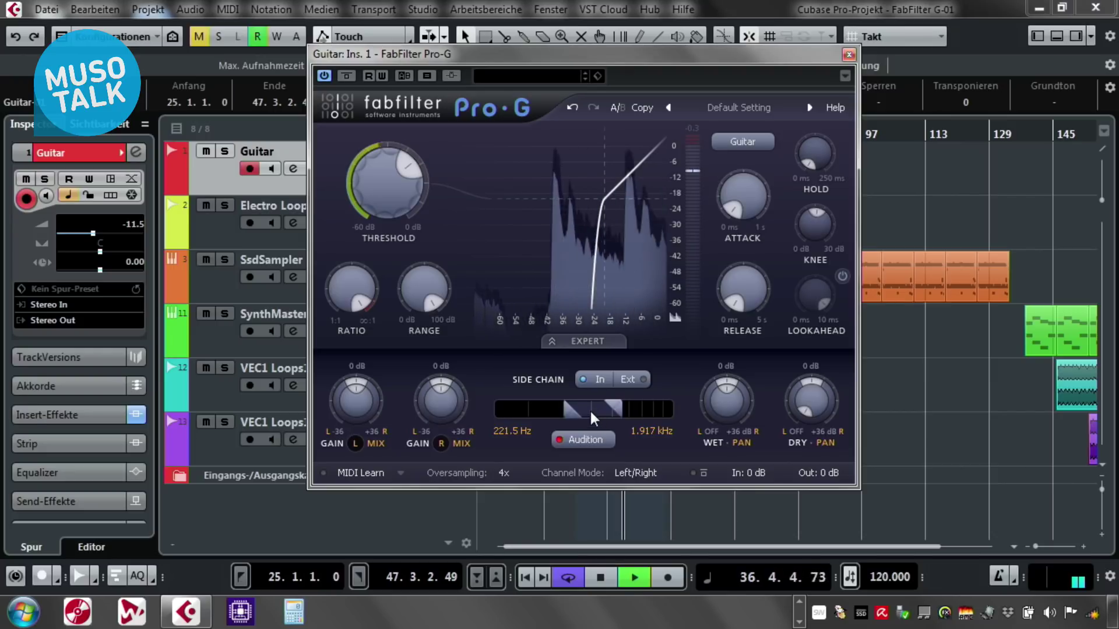
left_click_drag(590, 408, 599, 408)
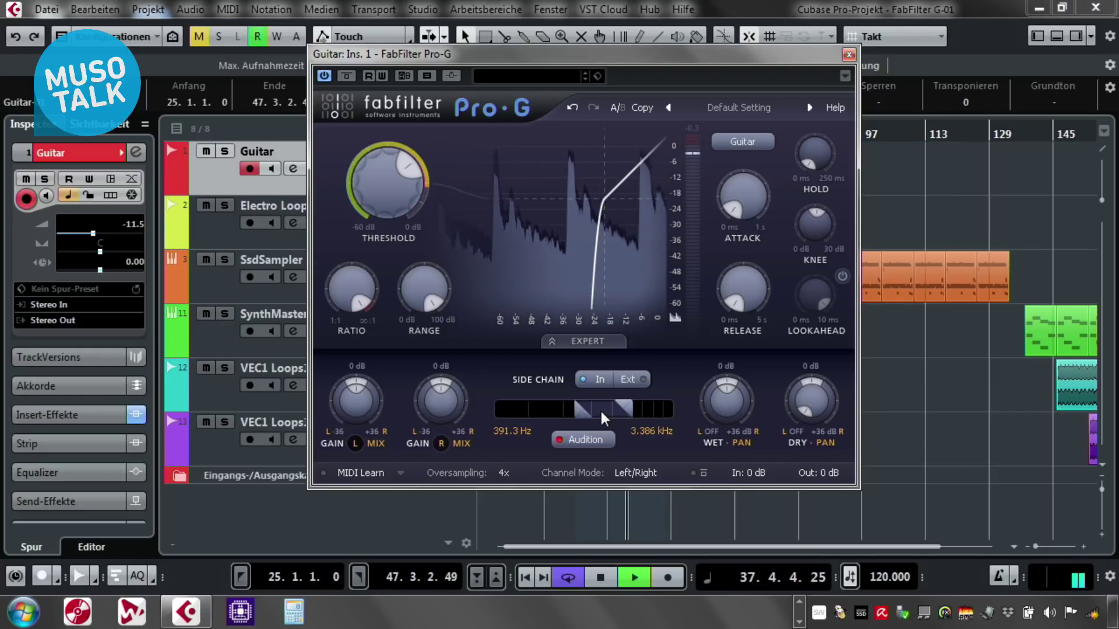
mouse_move(592, 410)
left_mouse_down()
mouse_move(545, 411)
mouse_move(606, 410)
left_mouse_up()
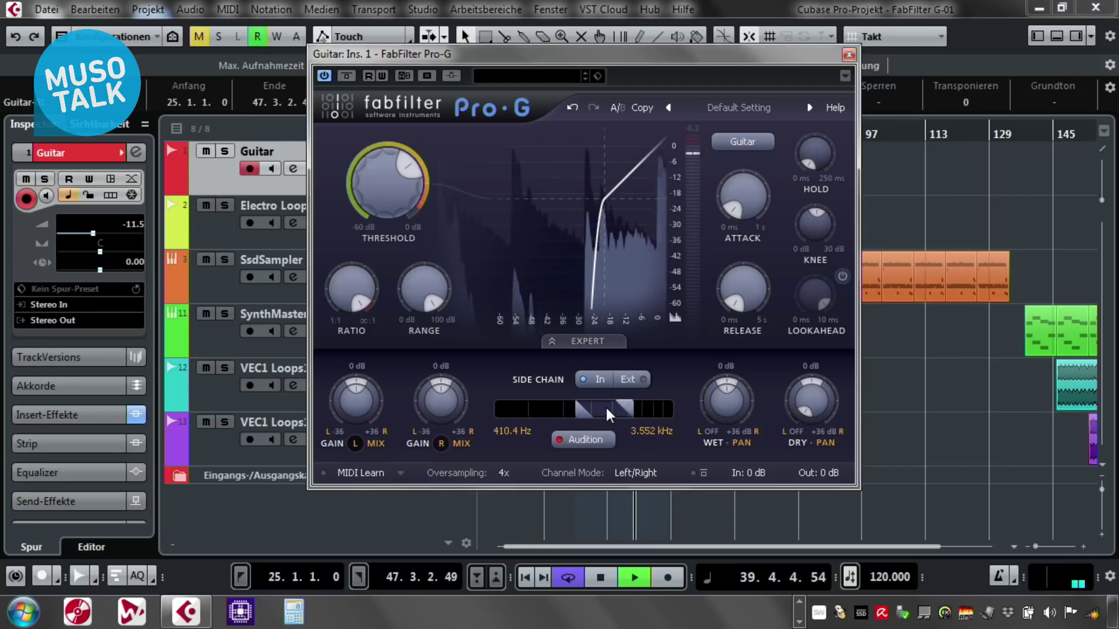
key("space")
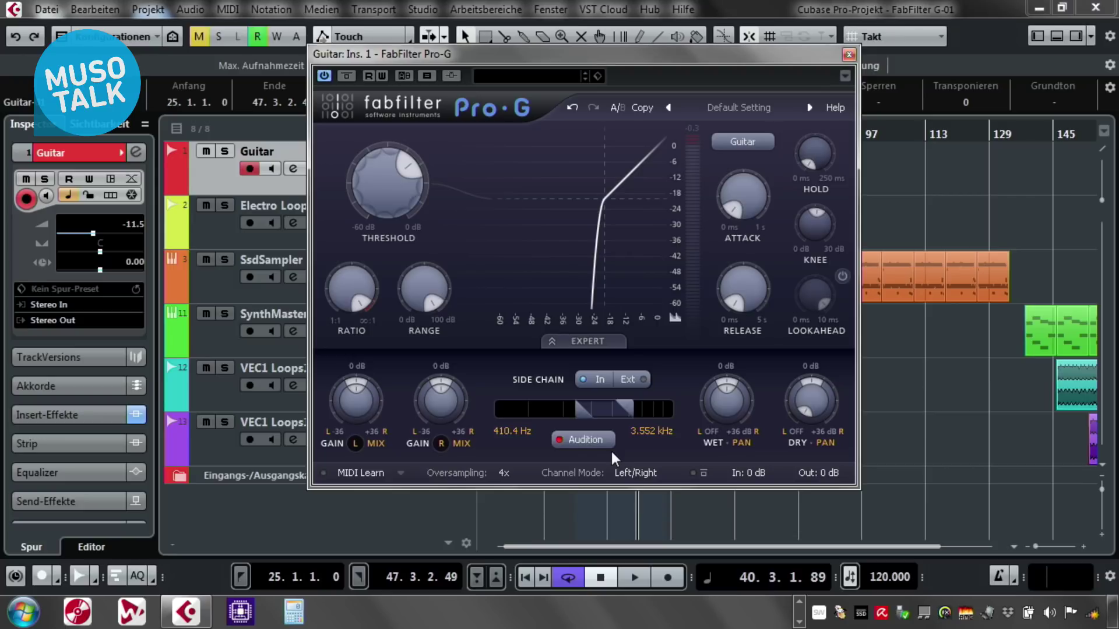
Step: Close the guitar gate and set the loop range and playback start to the drum clip on the Electro Loop Expander track
left_click(849, 55)
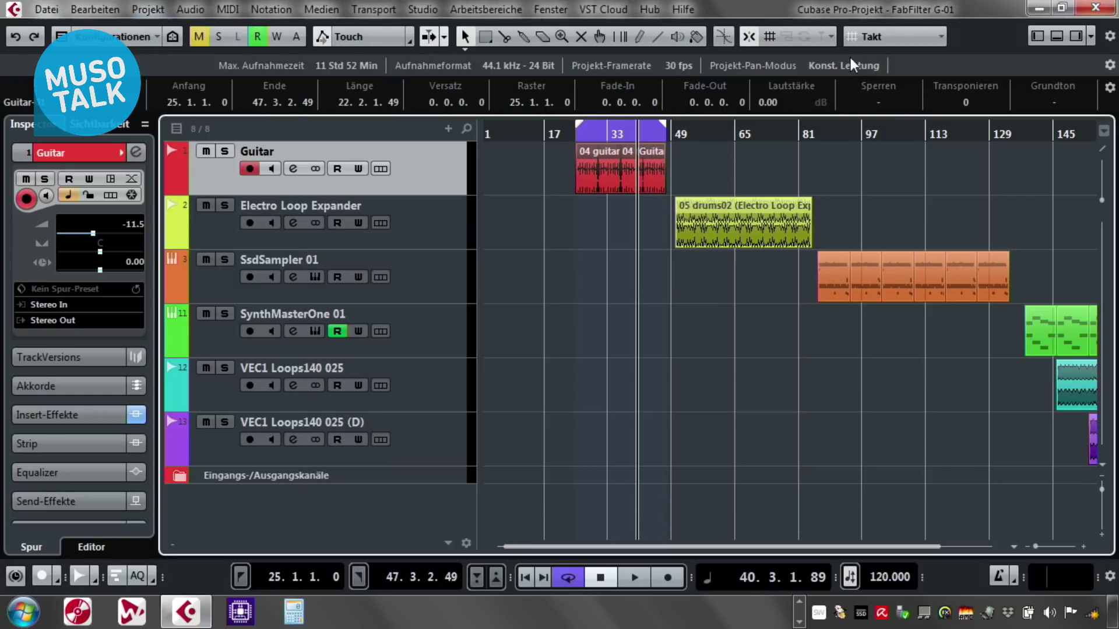
left_click(412, 234)
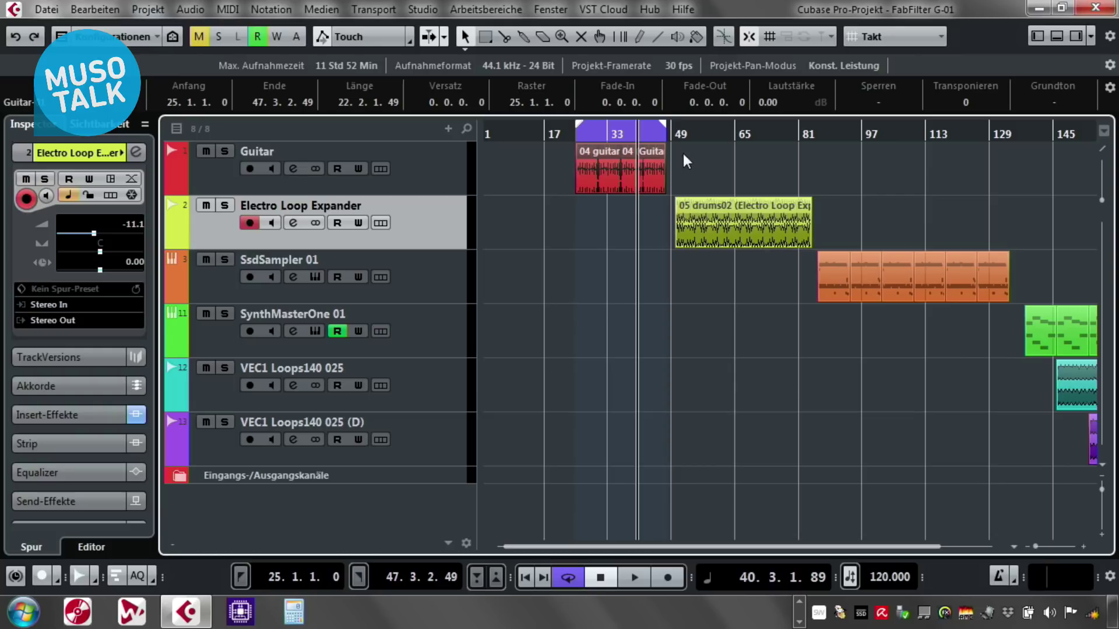
left_click(676, 222)
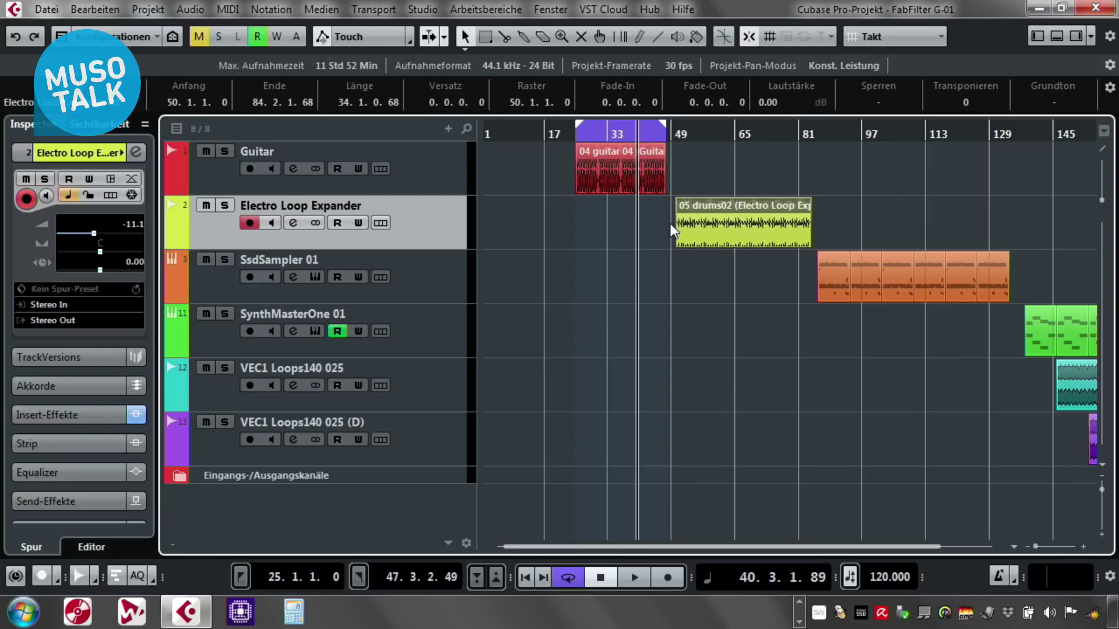
key("p")
left_click(674, 132)
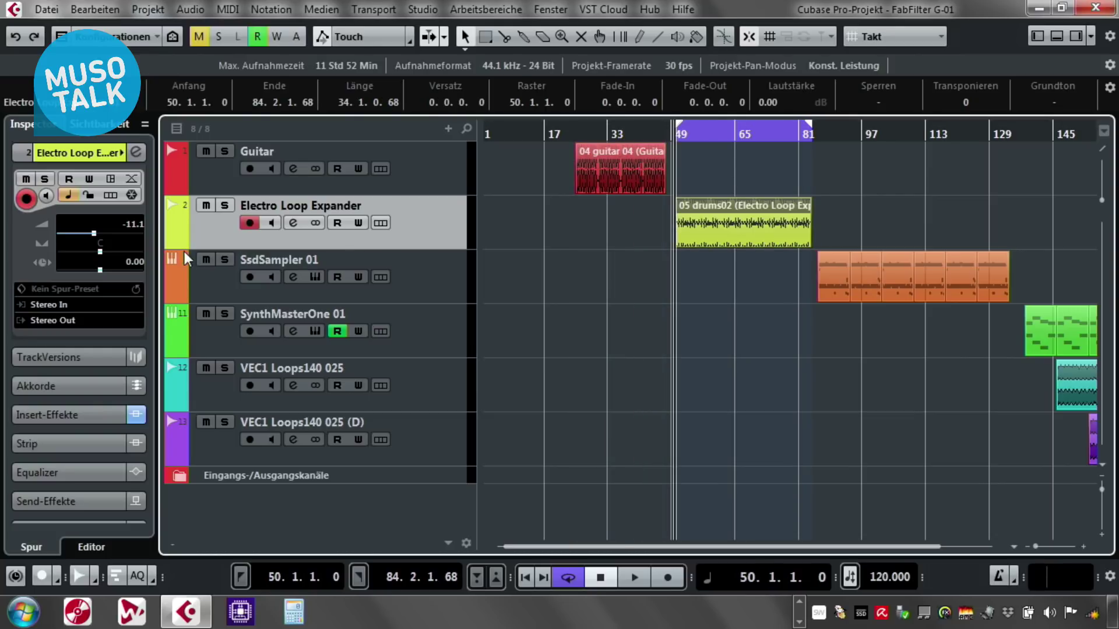
Step: Open the Pro-G insert from the Electro Loop Expander track's channel settings and move its window clear of the drum clip
left_click(134, 152)
left_click(258, 199)
left_click_drag(856, 298, 562, 178)
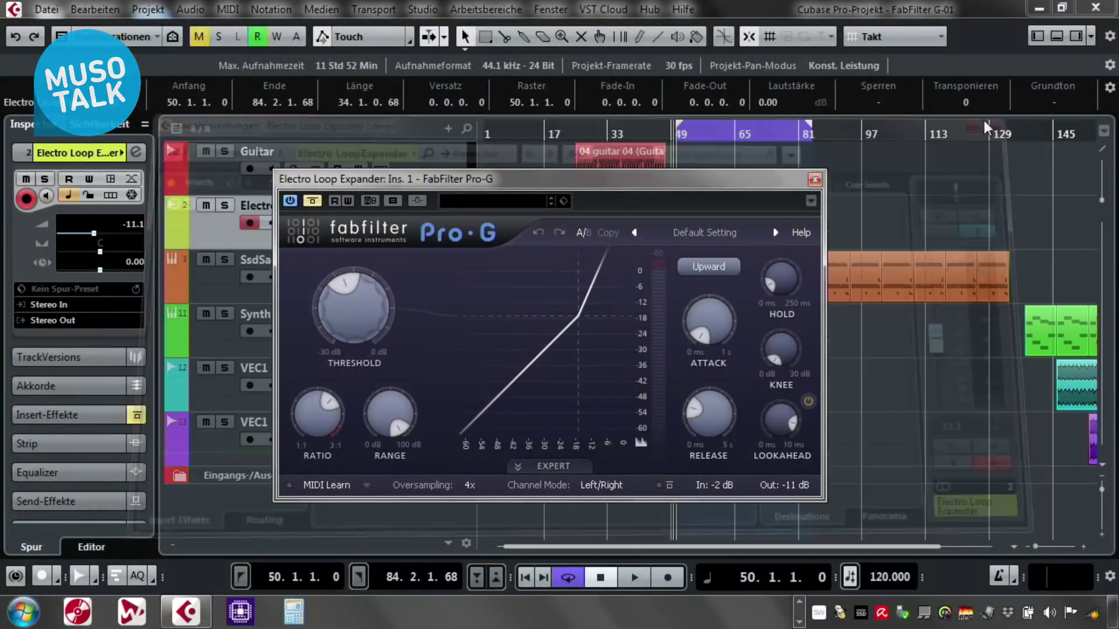
left_click_drag(747, 180, 563, 118)
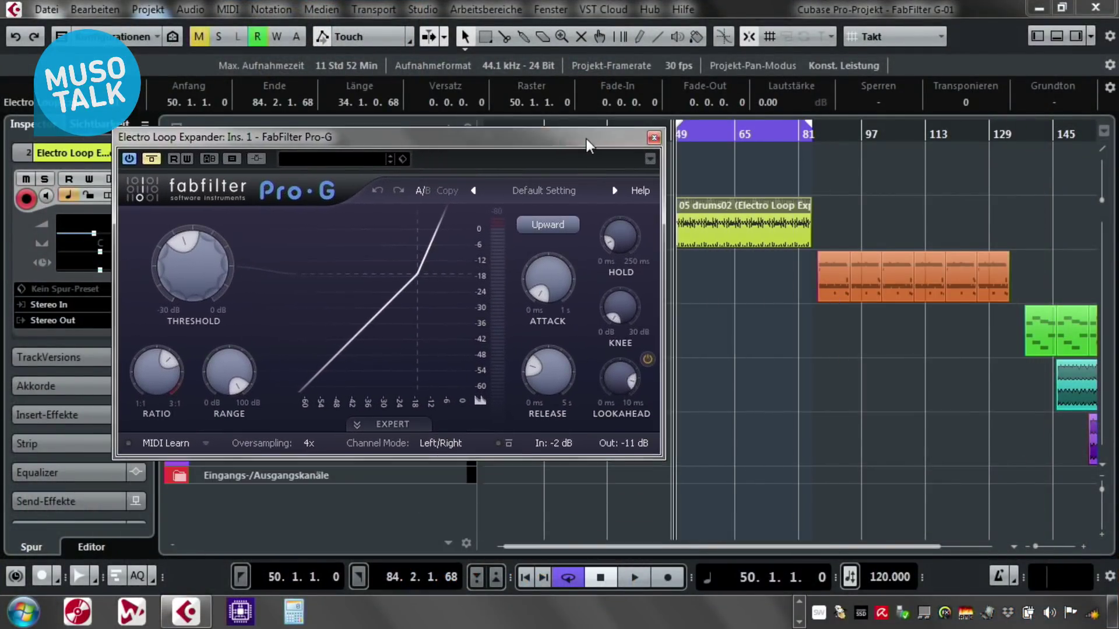
Step: Play the drum loop, compare the upward expander with and without bypass, and adjust its threshold
key("space")
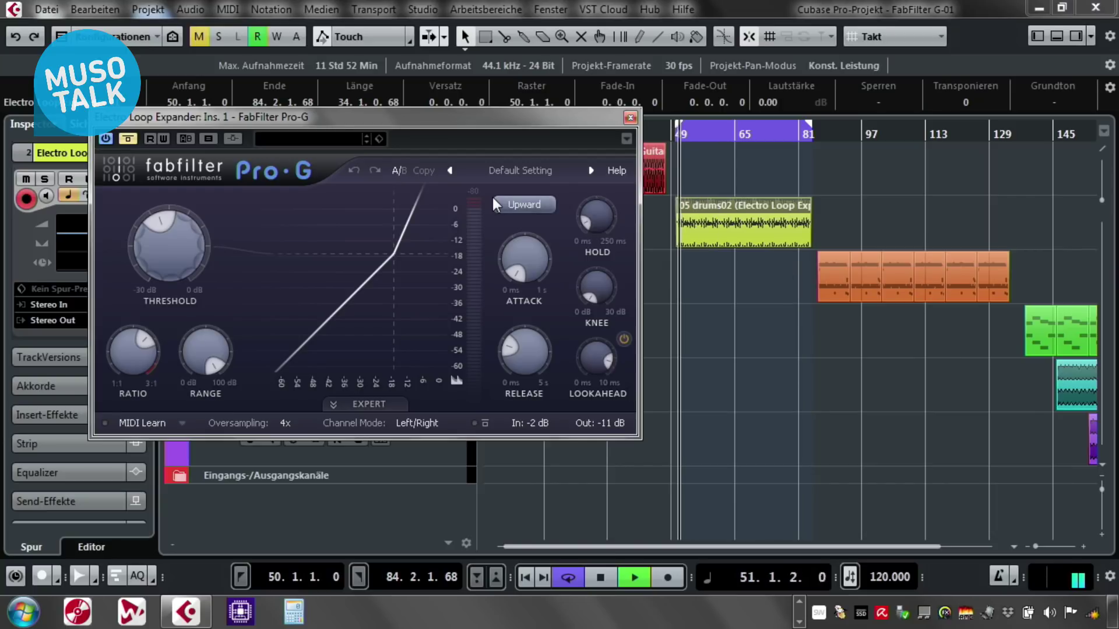
left_click(130, 140)
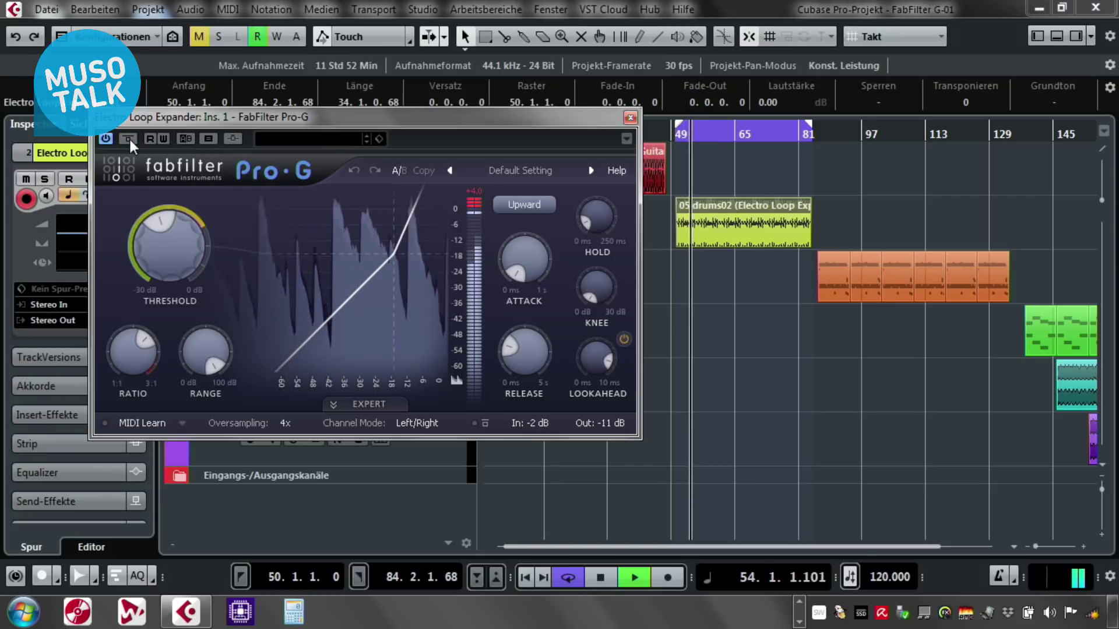
left_click_drag(167, 282, 137, 265)
left_click(128, 138)
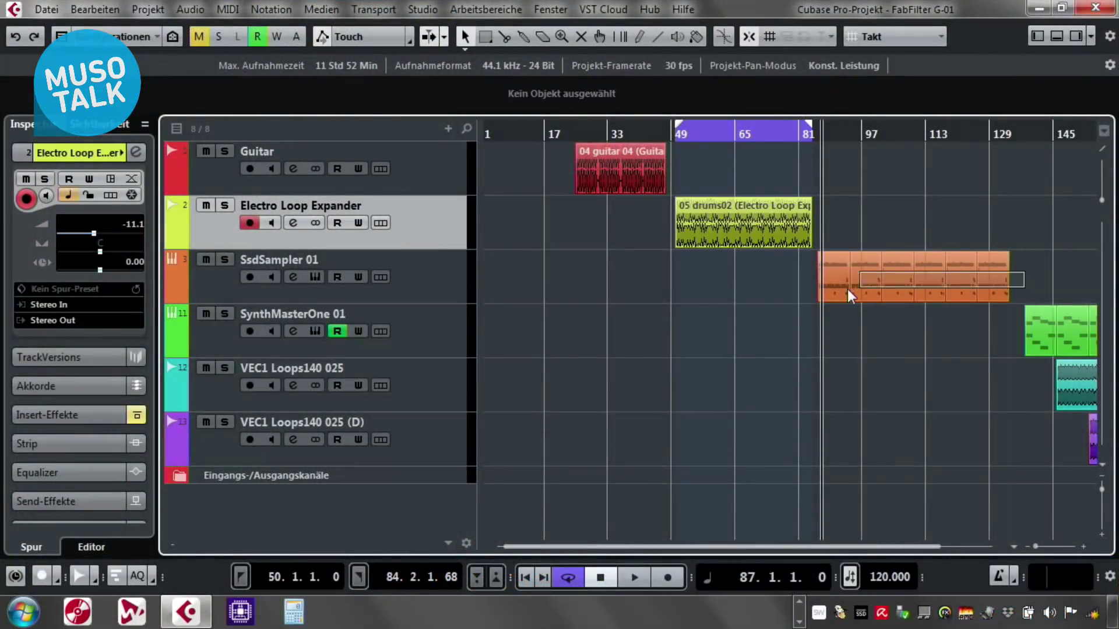
Step: Set the loop range around the SsdSampler 01 parts, from bar 86 to 134, and play from its start
left_click(834, 288)
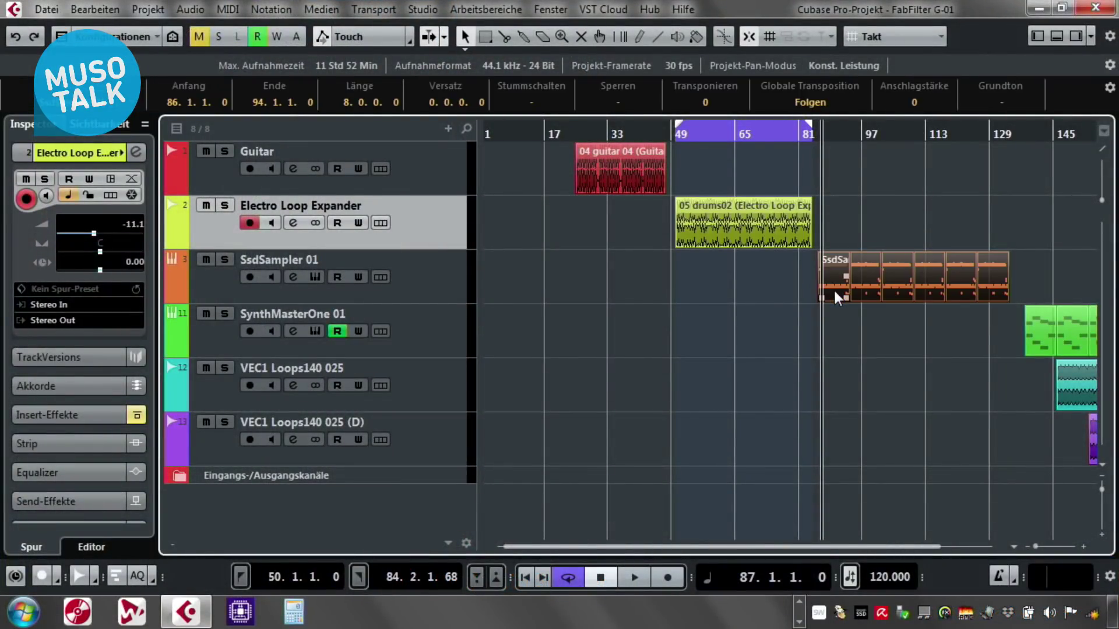
key("p")
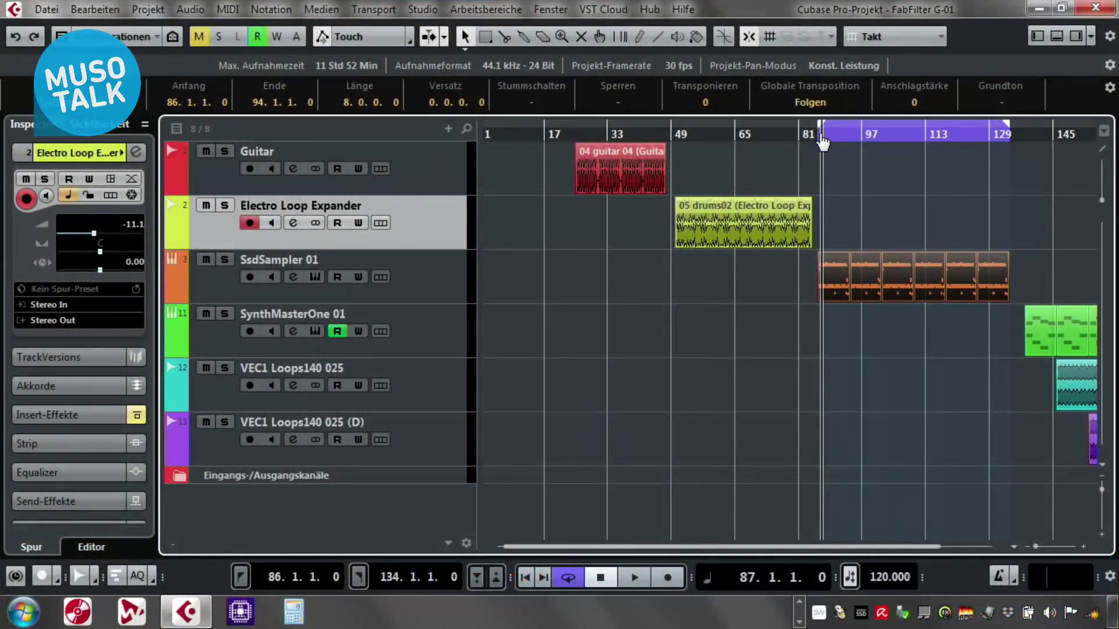
left_click(814, 146)
left_click(816, 138)
left_click(817, 138)
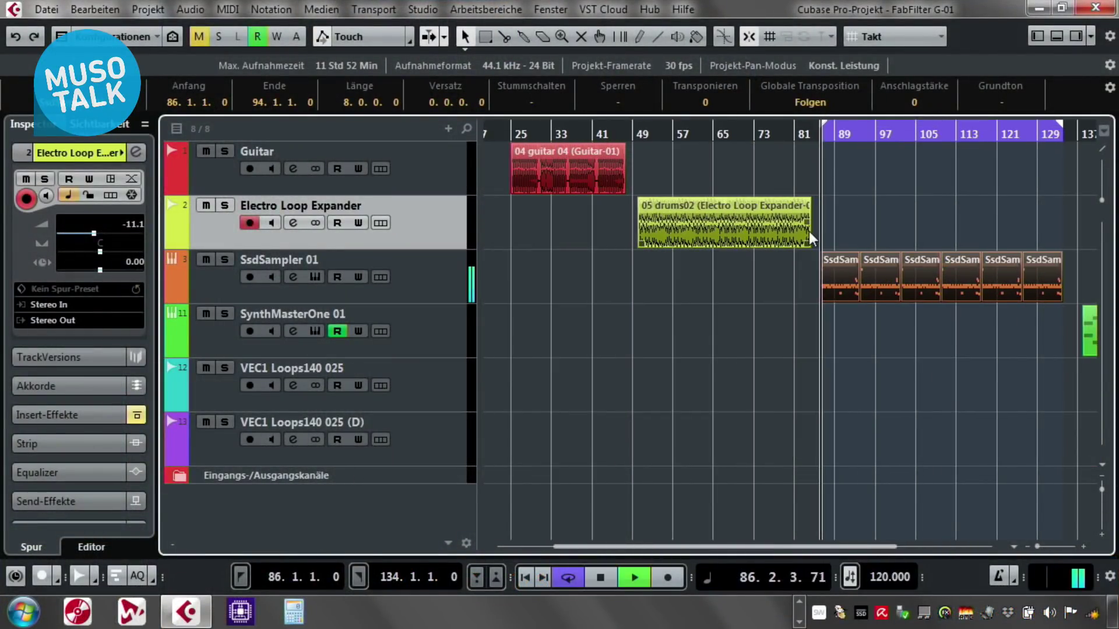
Step: Select the SsdSampler 01 track, bring up the mixer, and solo the Snare channel with its Pro-G insert bypassed
left_click(413, 294)
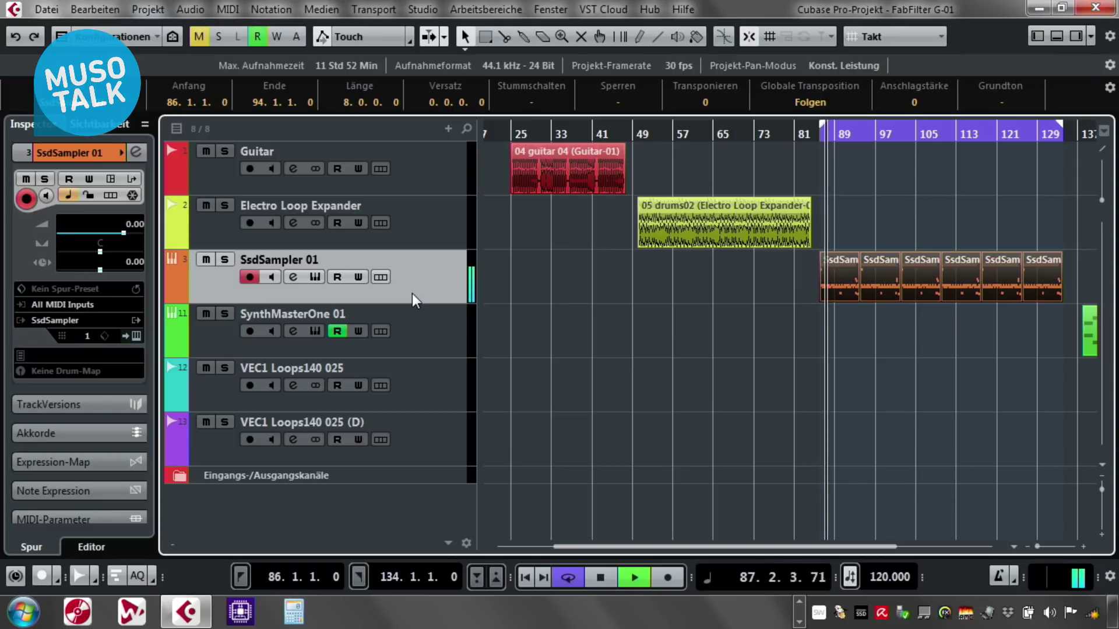
key("F3")
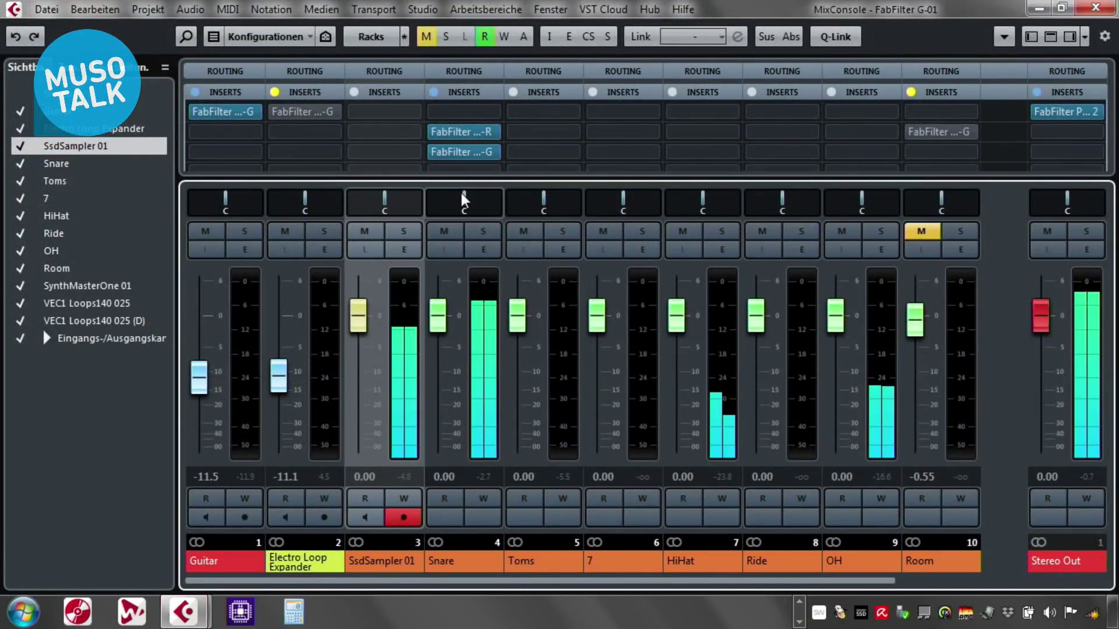
left_click(433, 152)
left_click(483, 232)
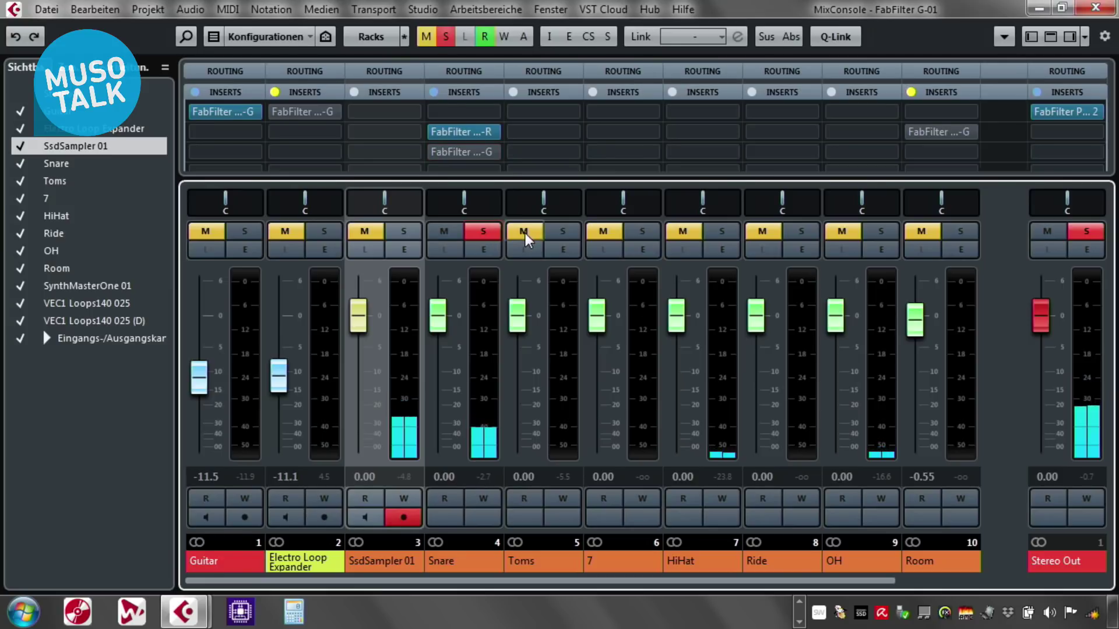
Step: Inspect the Pro-R reverb settings on the Snare channel's second insert and close its window
left_click(471, 129)
left_click_drag(903, 243, 443, 85)
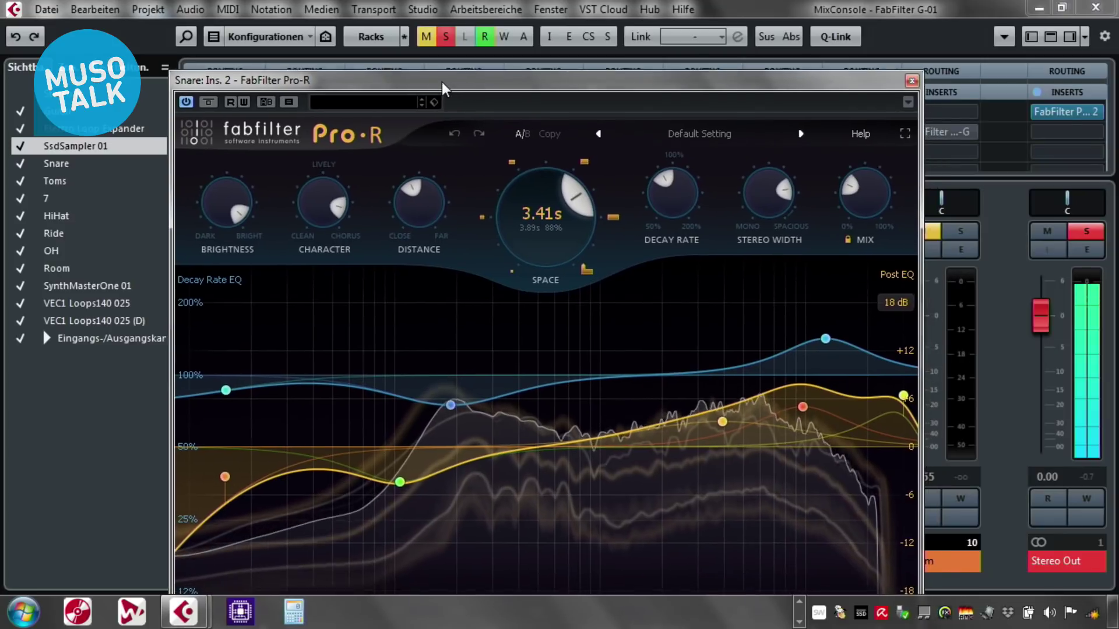
left_click(912, 79)
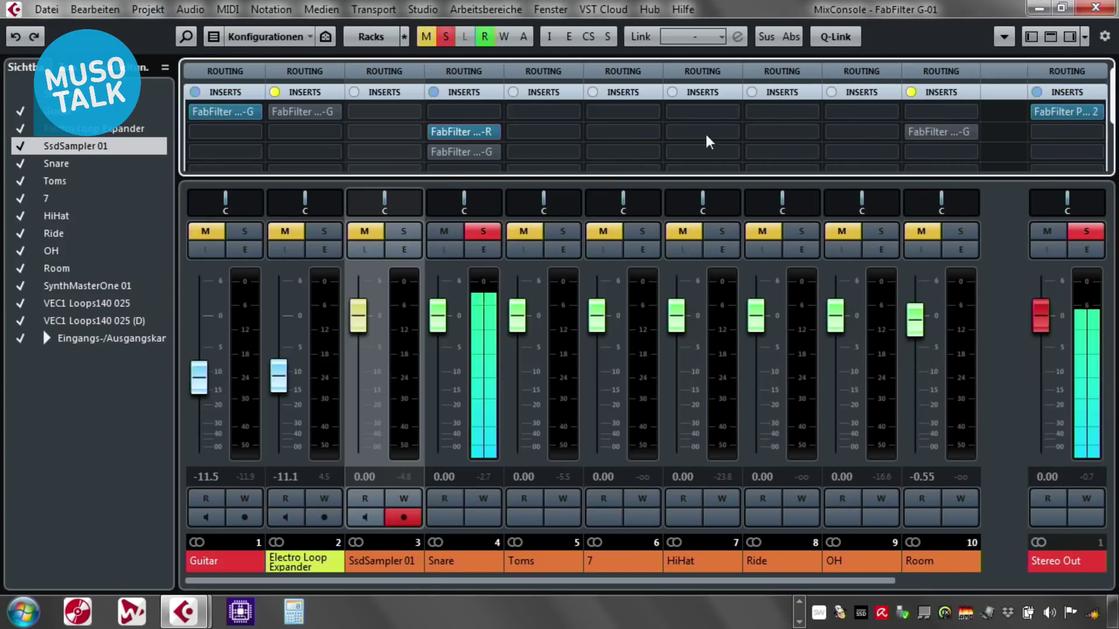
Step: Reactivate the Snare channel's Pro-G insert, open it, and move its window fully into view
left_click(438, 152)
left_click(464, 149)
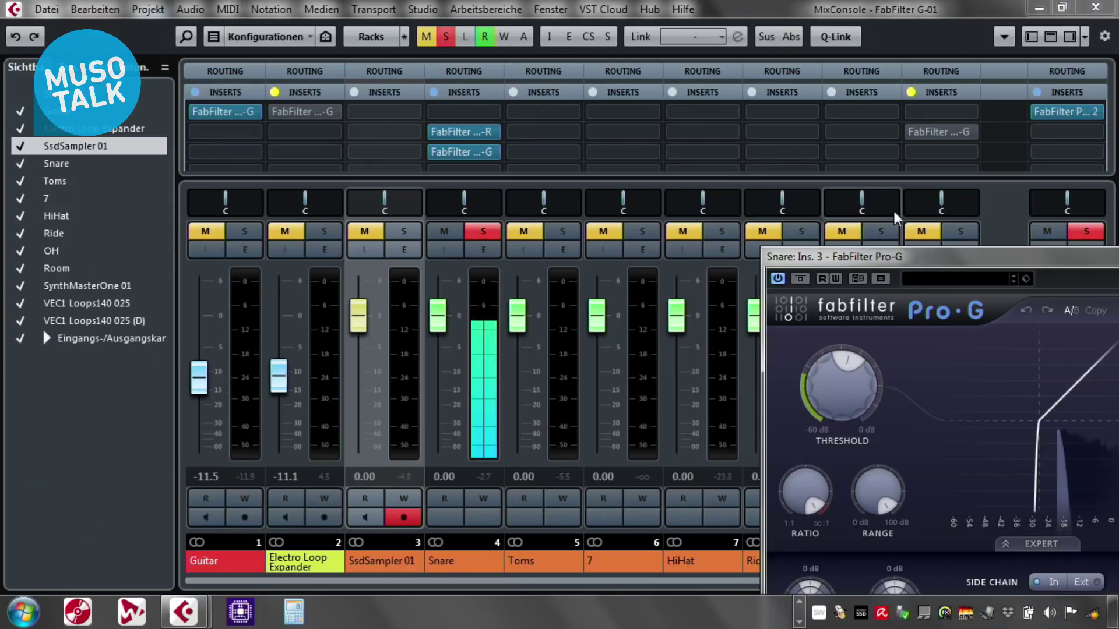
left_click_drag(942, 260, 386, 73)
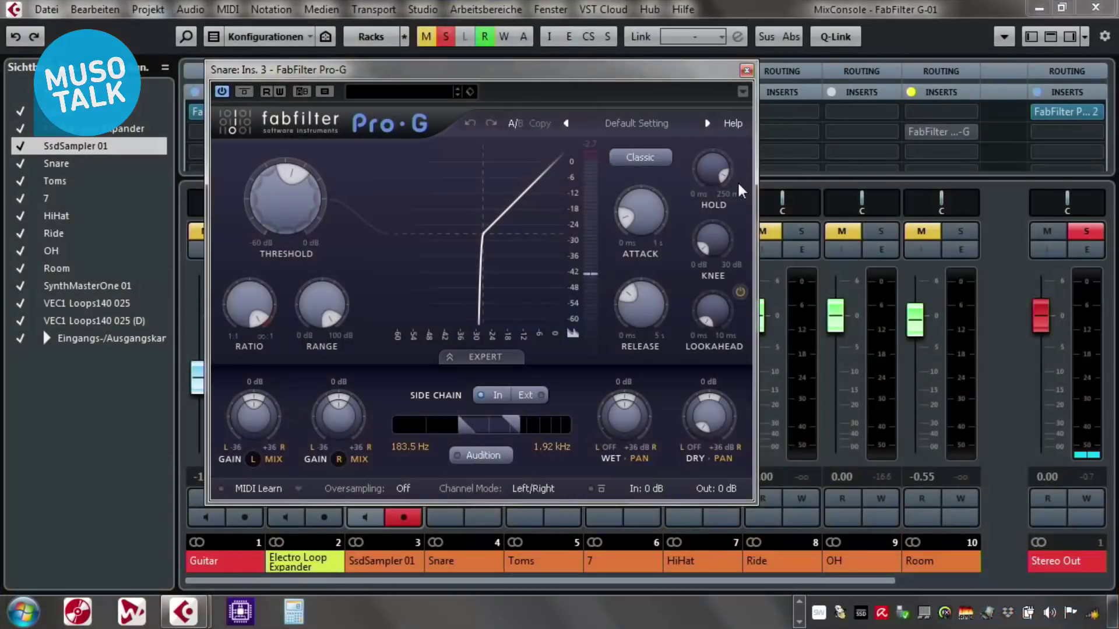
Step: Play the soloed snare, reduce the gate's release to 0 ms, and close the Pro-G window
mouse_move(718, 180)
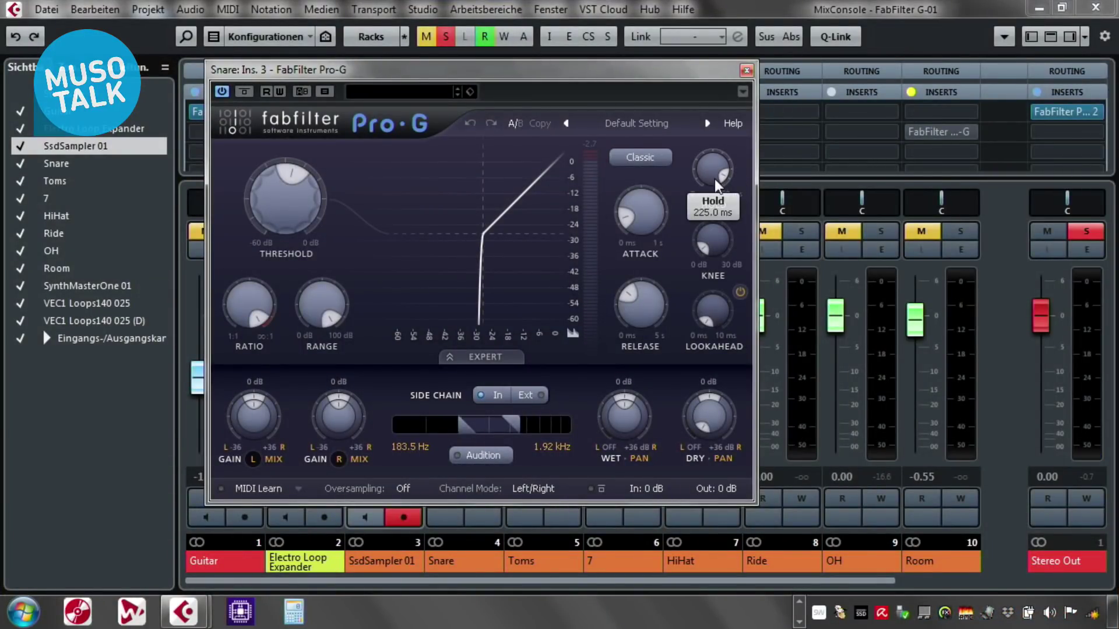
mouse_move(625, 300)
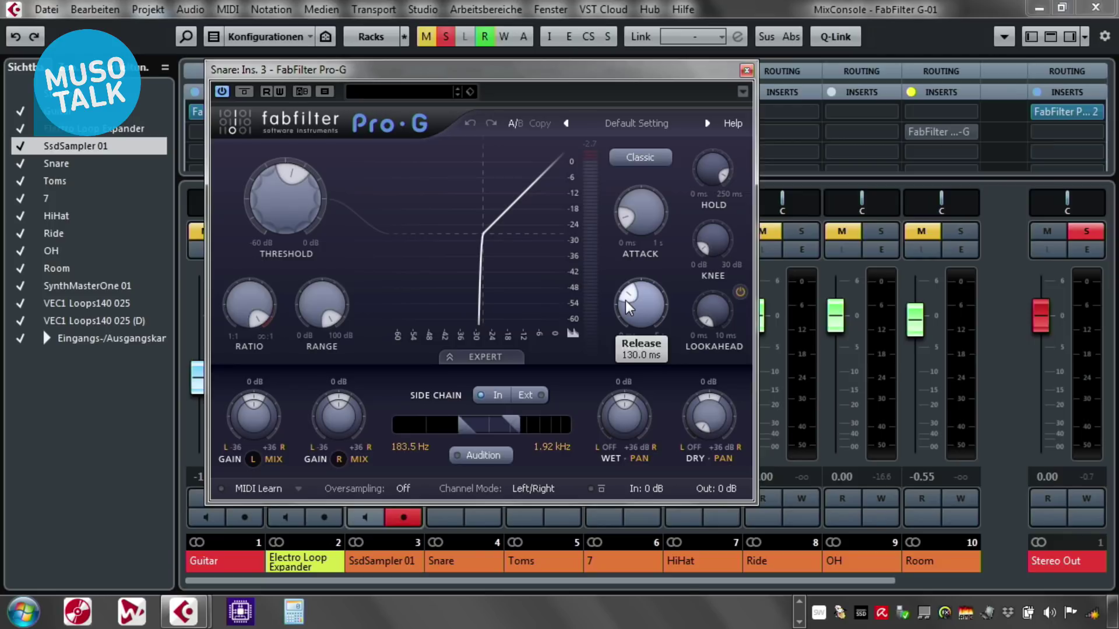
key("space")
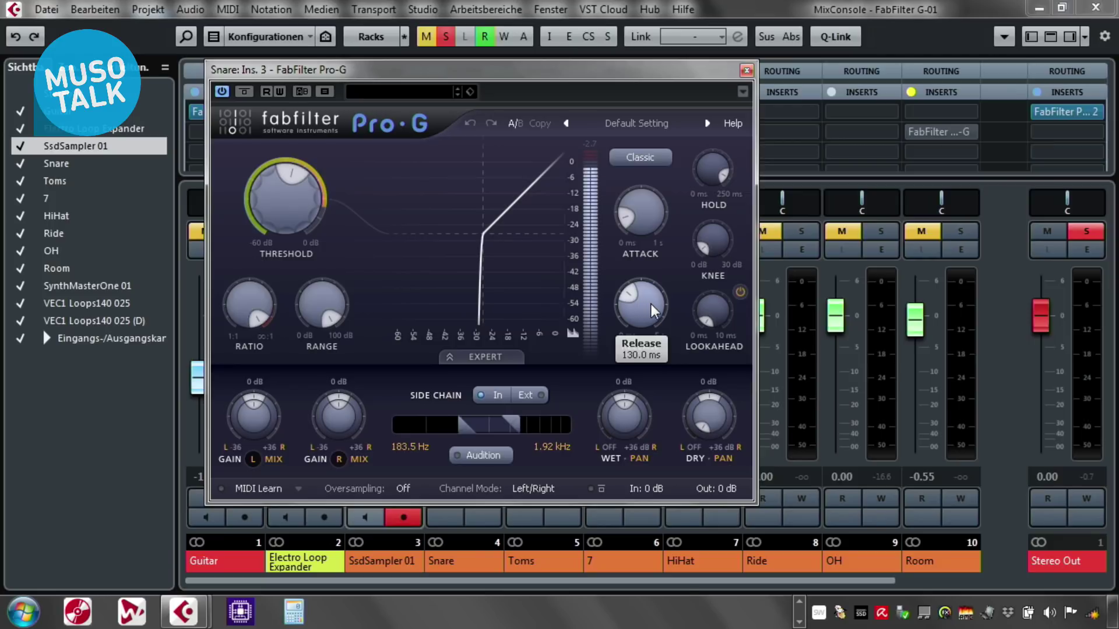
mouse_move(690, 286)
left_click_drag(638, 310, 634, 412)
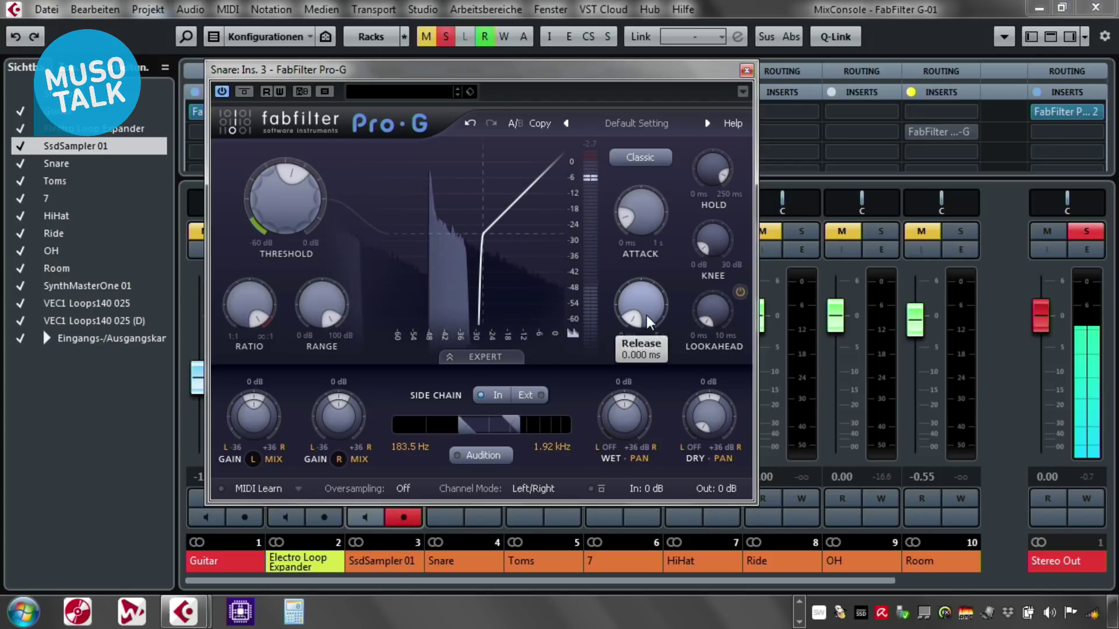
left_click_drag(646, 316, 588, 499)
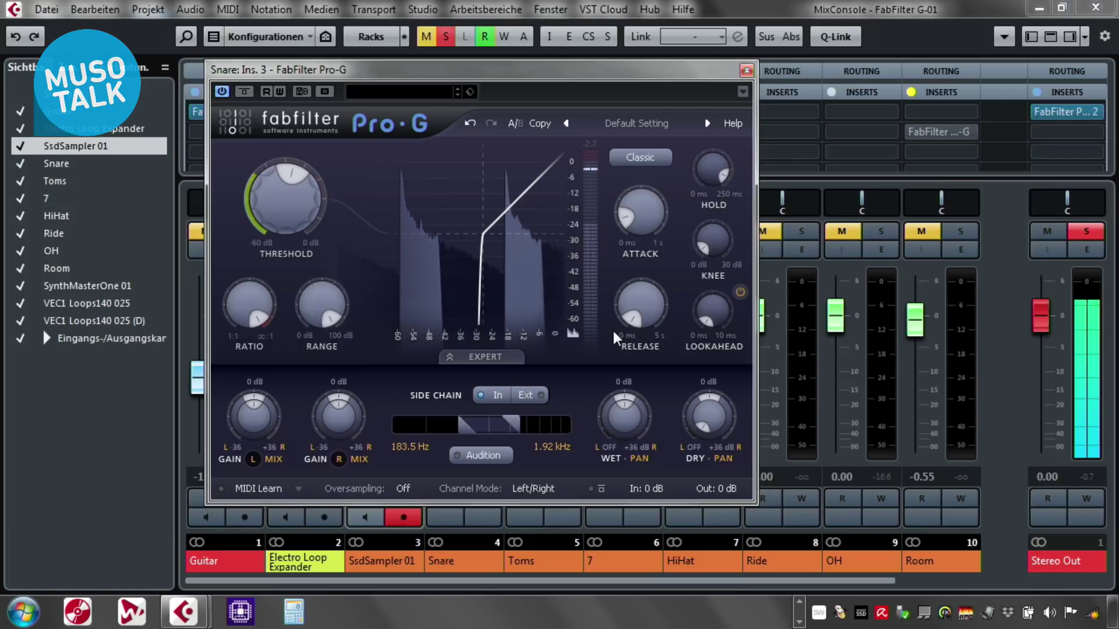
left_click(747, 70)
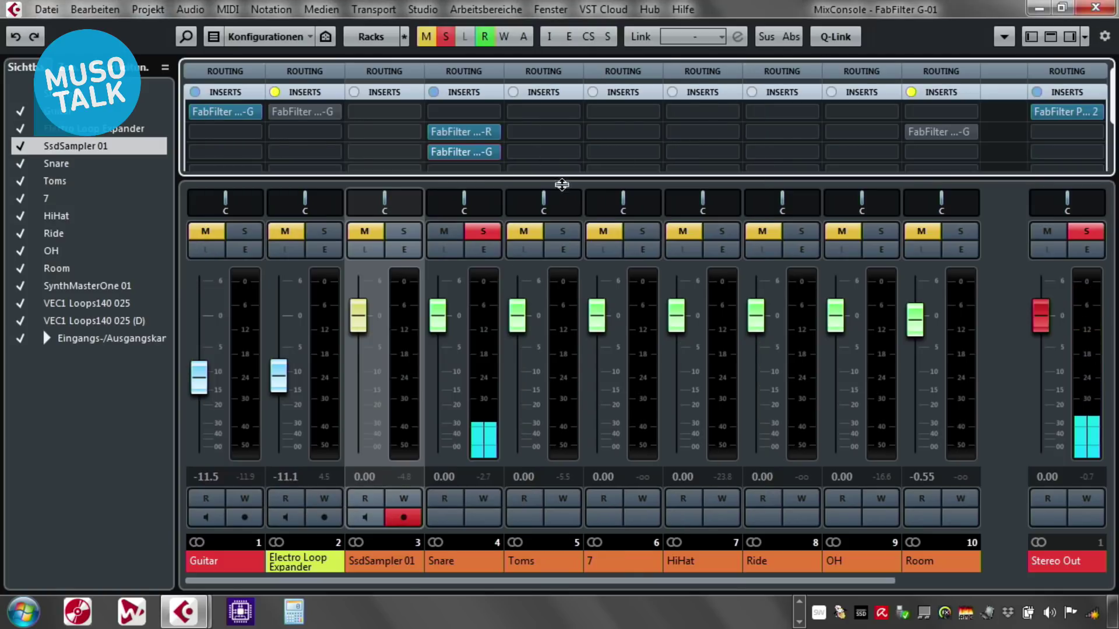
Step: Unsolo the Snare channel and bypass both its Pro-G and Pro-R inserts
left_click(484, 232)
left_click(436, 154)
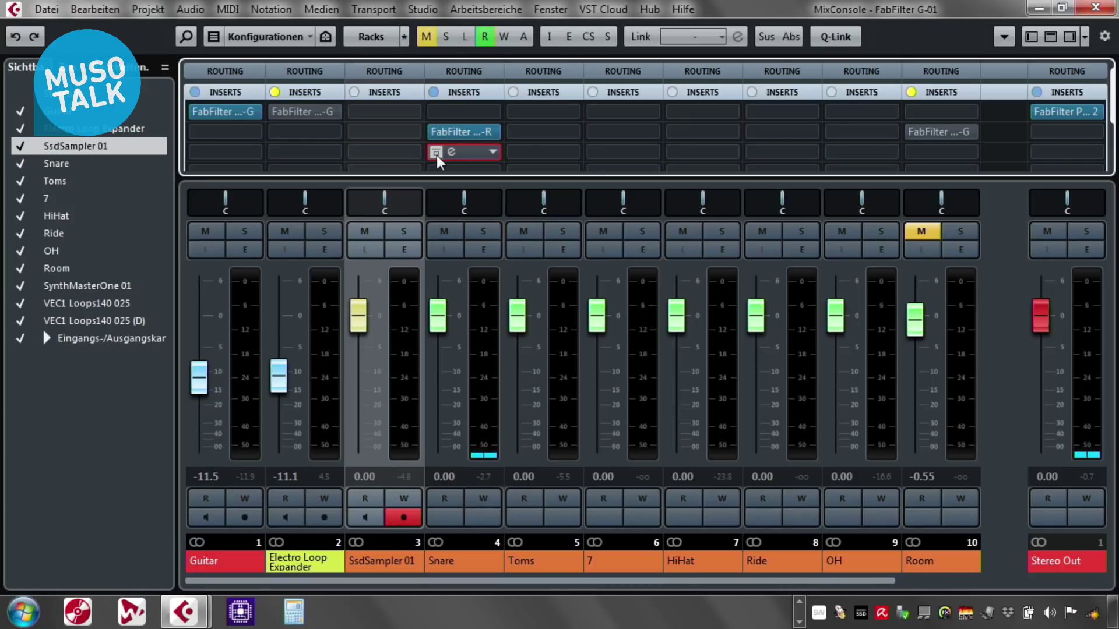
left_click(436, 132)
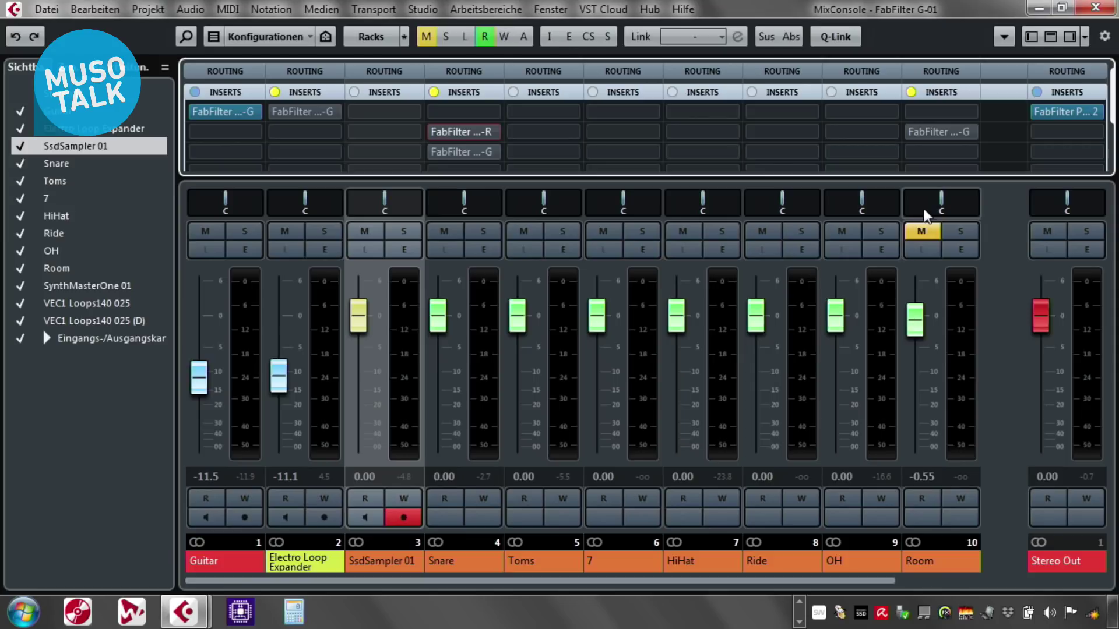
Step: Unmute the Room channel, raise its fader to 0.84 dB, and audition it briefly in solo
left_click(915, 231)
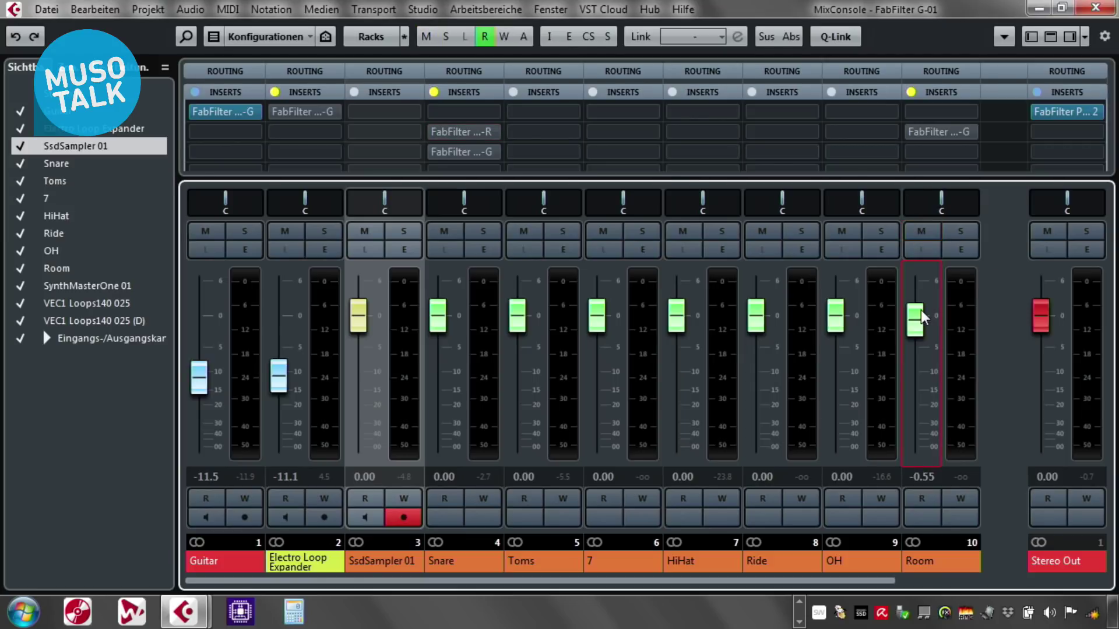
left_click_drag(921, 310, 915, 307)
left_click(962, 230)
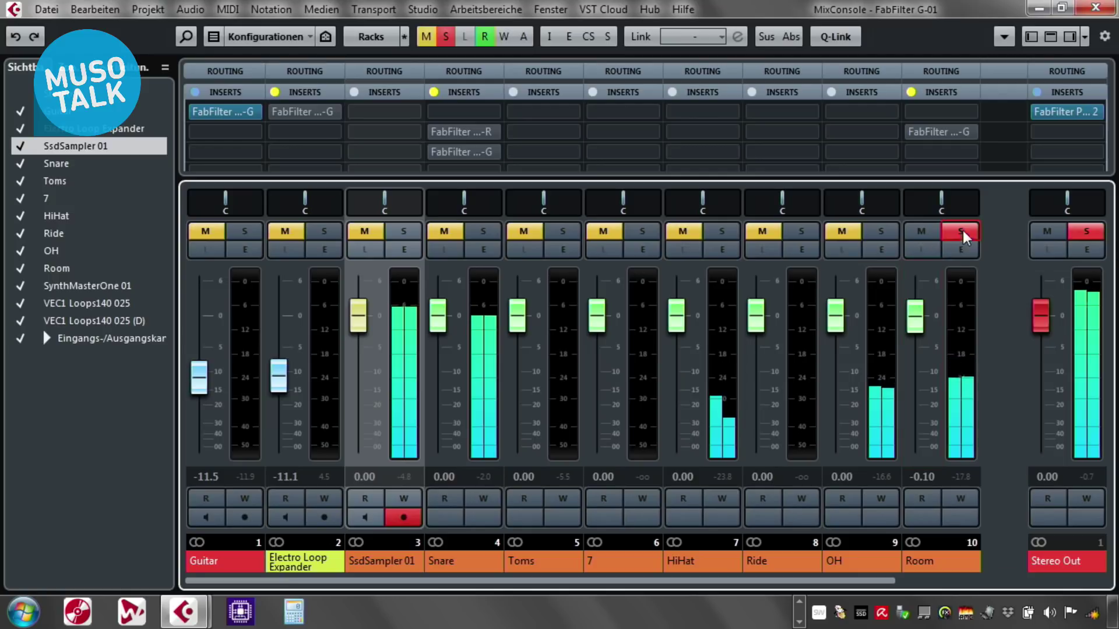
left_click_drag(919, 324, 915, 312)
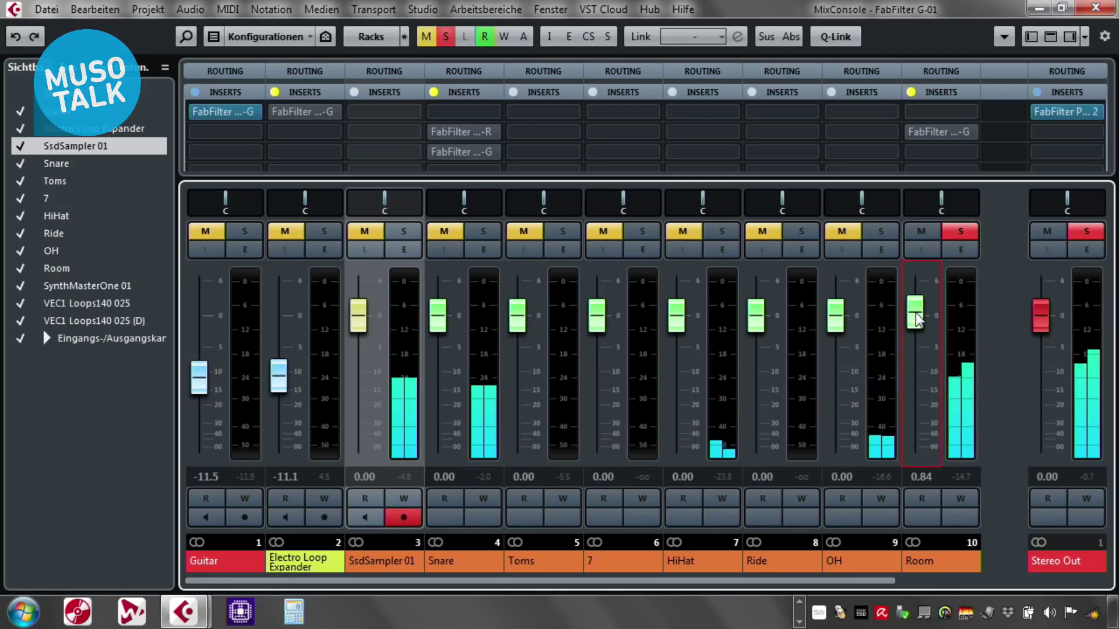
left_click(953, 229)
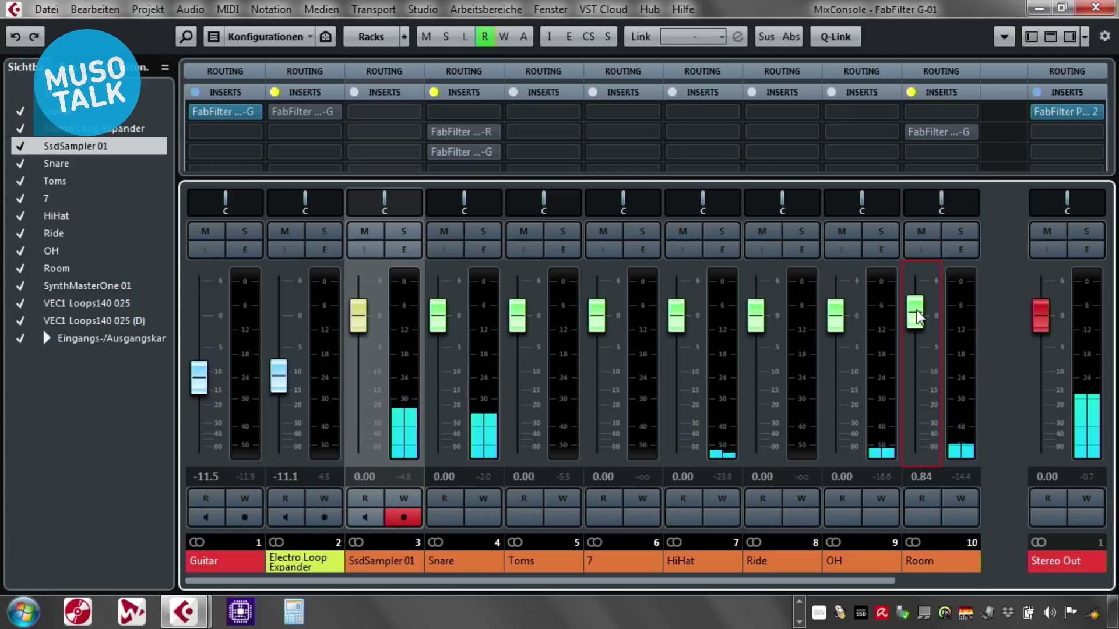
Step: Check the Snare channel's side-chain send, then open the Room channel's Pro-G insert and move its window into view
left_click(474, 245)
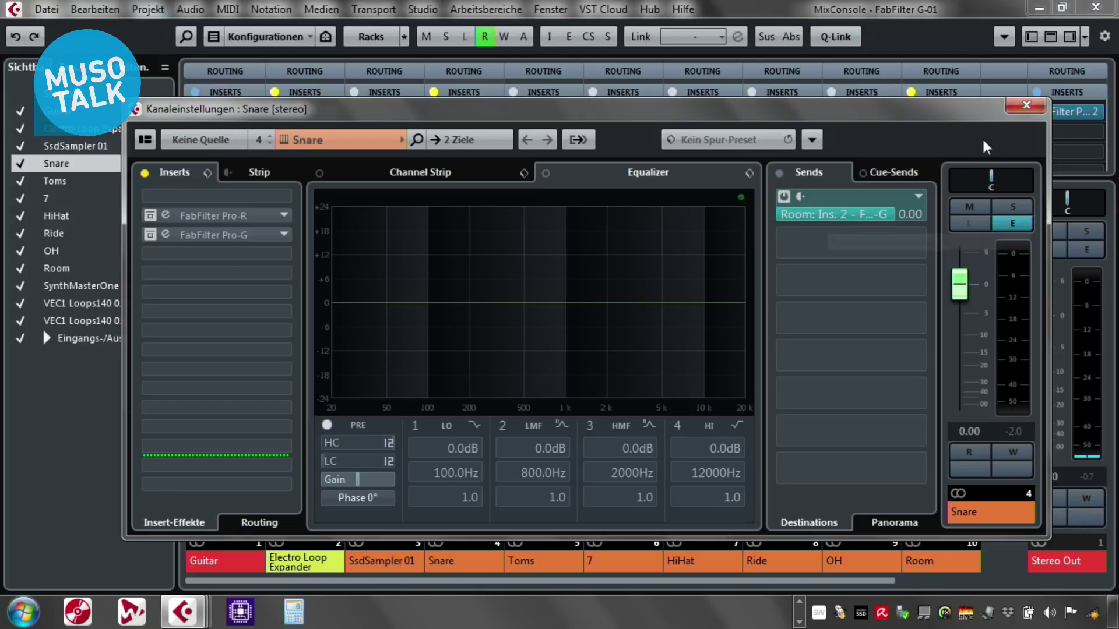
left_click(1025, 105)
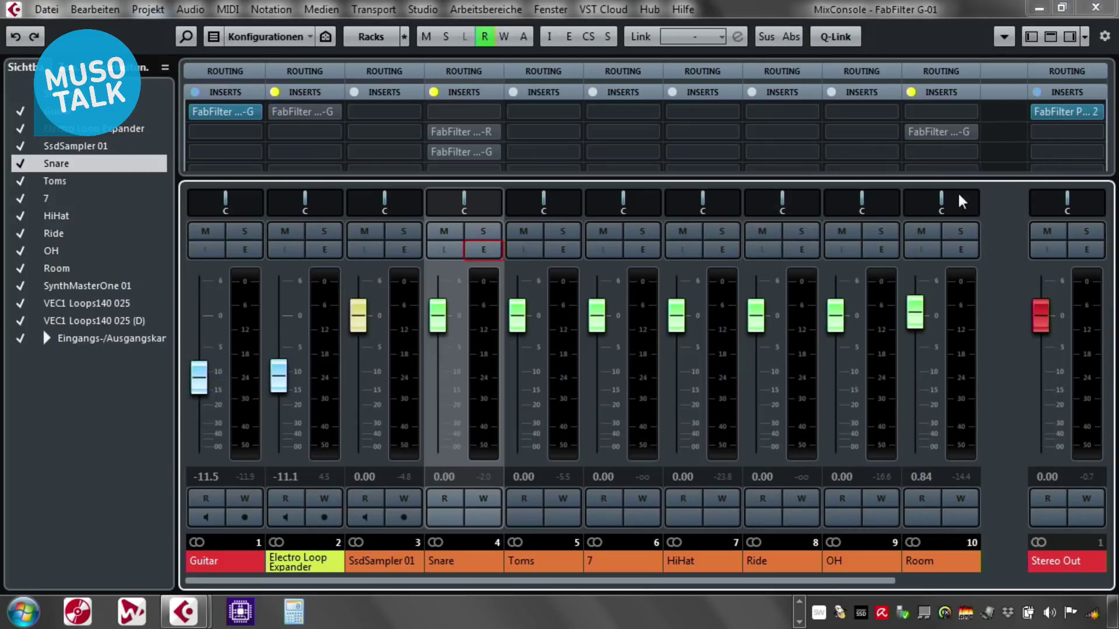
double_click(949, 129)
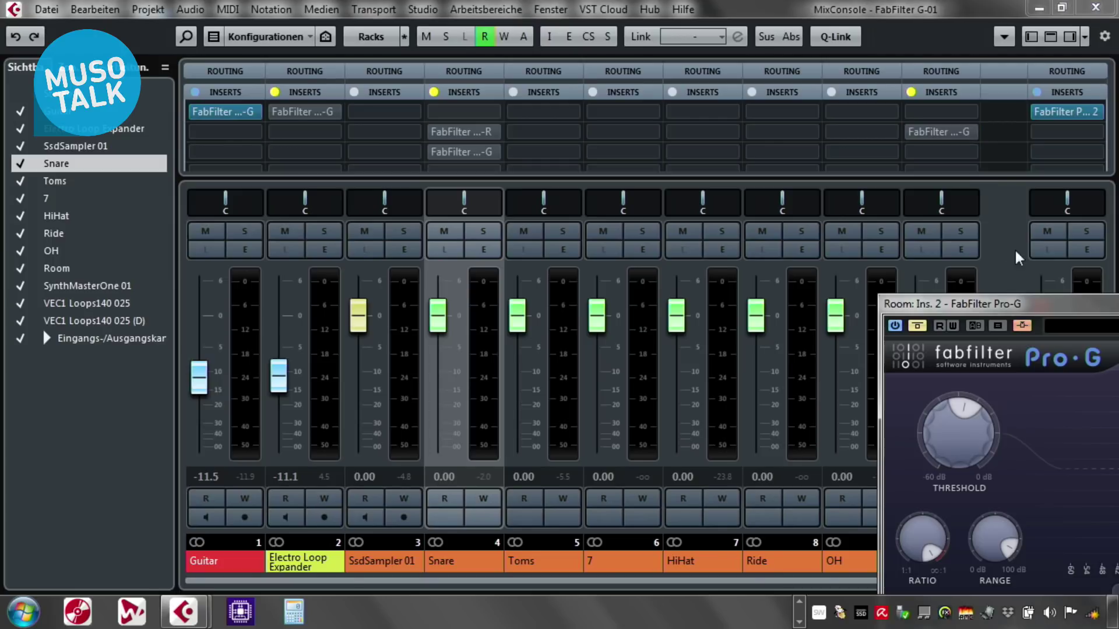
left_click_drag(1048, 300, 419, 112)
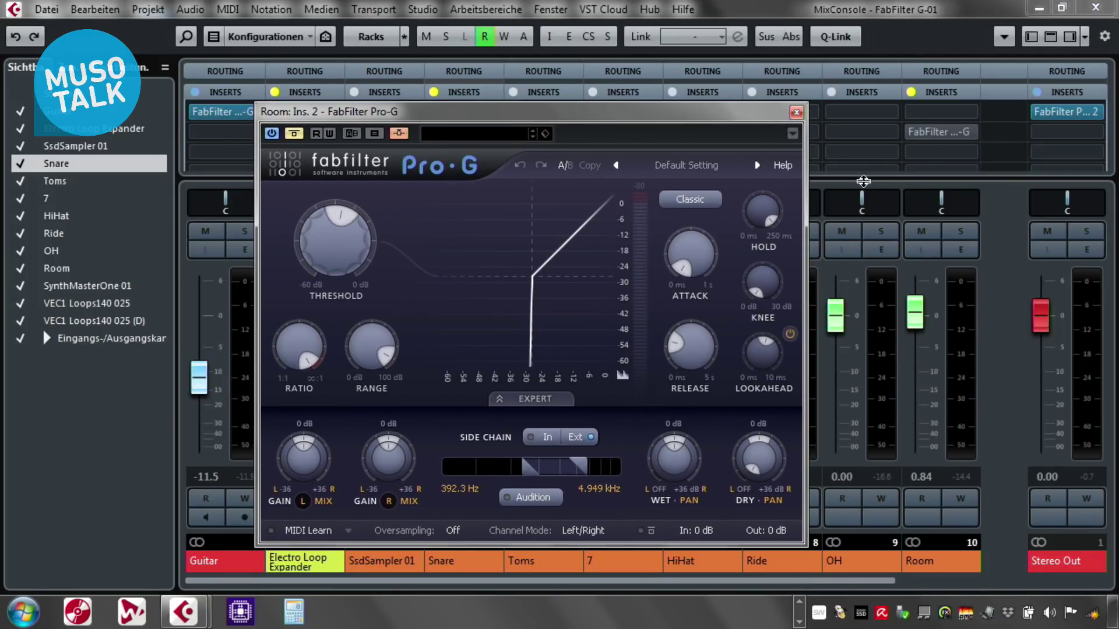
Step: Start playback, activate the Room channel's side-chained Pro-G, and briefly listen to the gated room in solo
mouse_move(852, 153)
key("space")
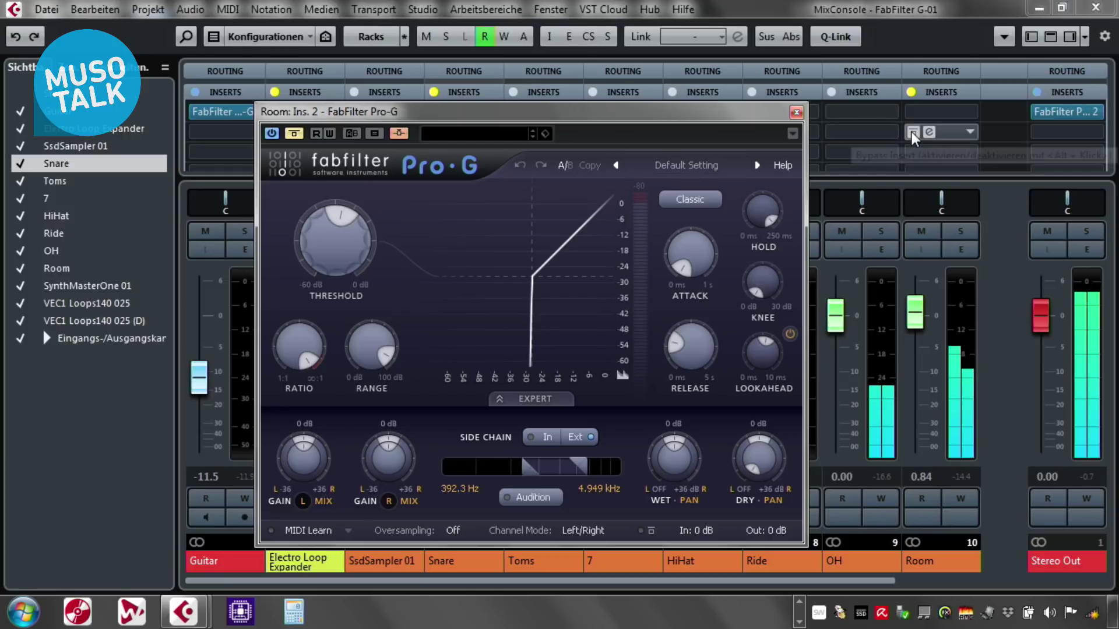
left_click(912, 131)
left_click_drag(698, 117, 695, 81)
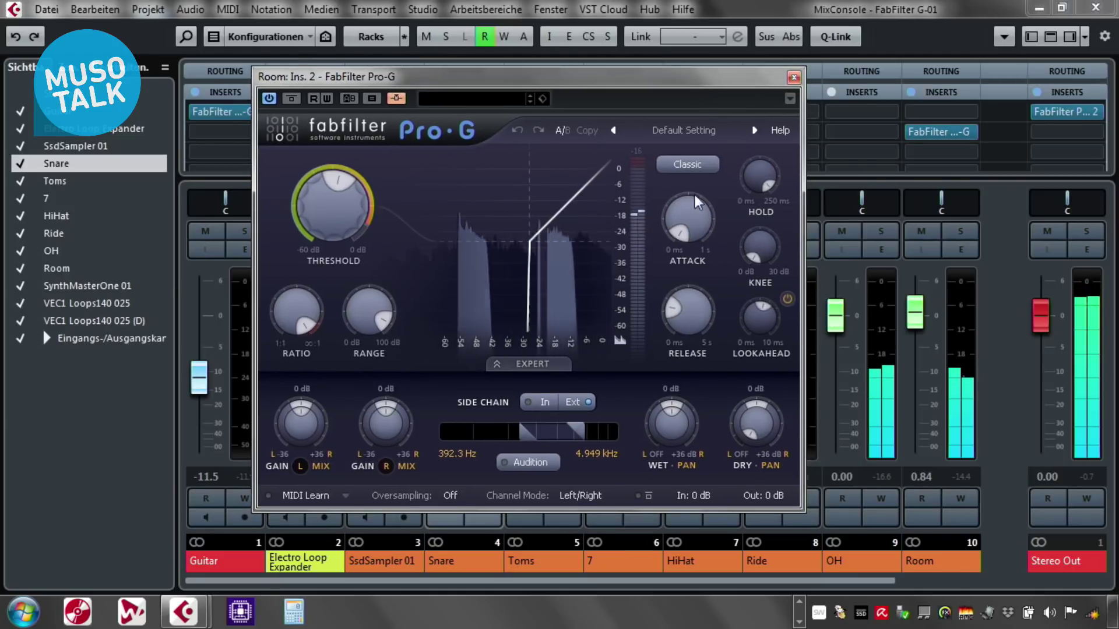
left_click(962, 231)
left_click(963, 230)
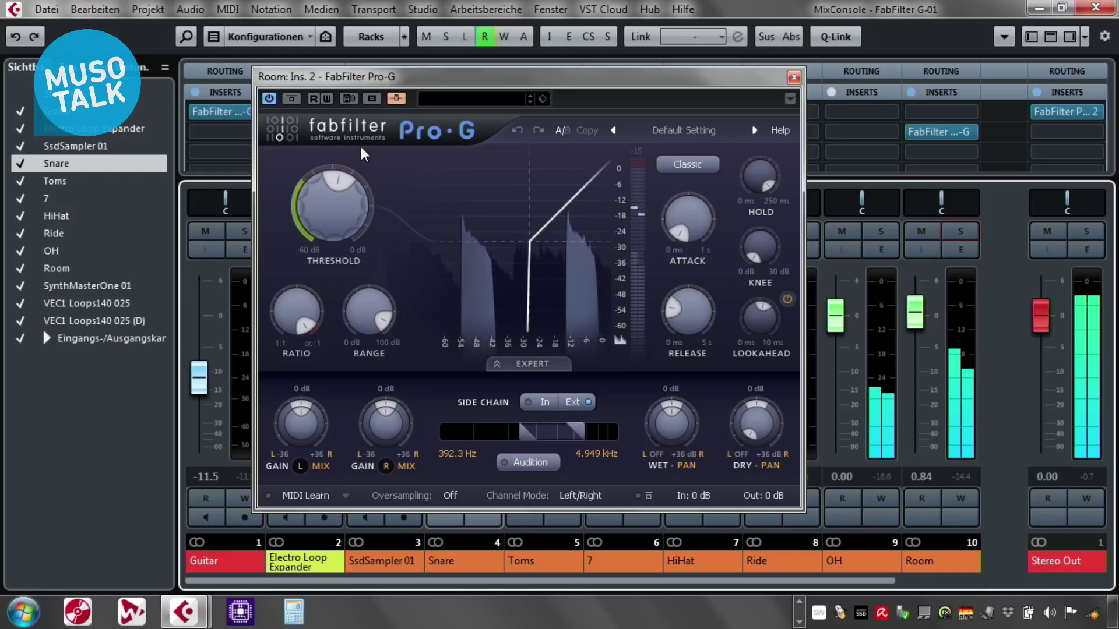
Step: Compare the room sound with and without the Pro-G bypass, leave the gate active, and close its window
left_click(912, 131)
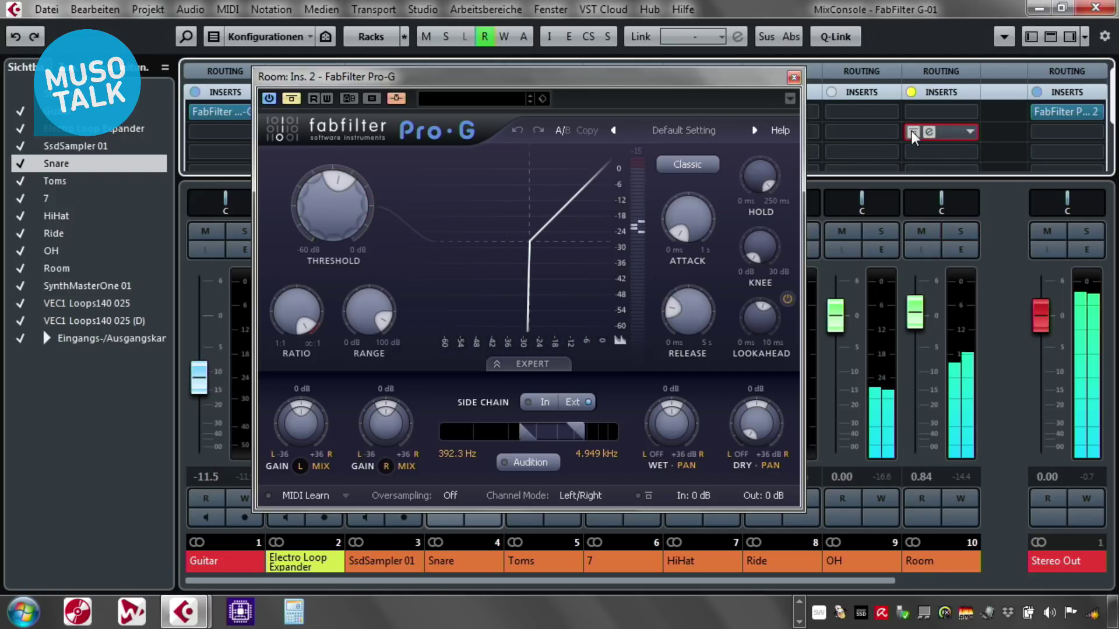
left_click(912, 131)
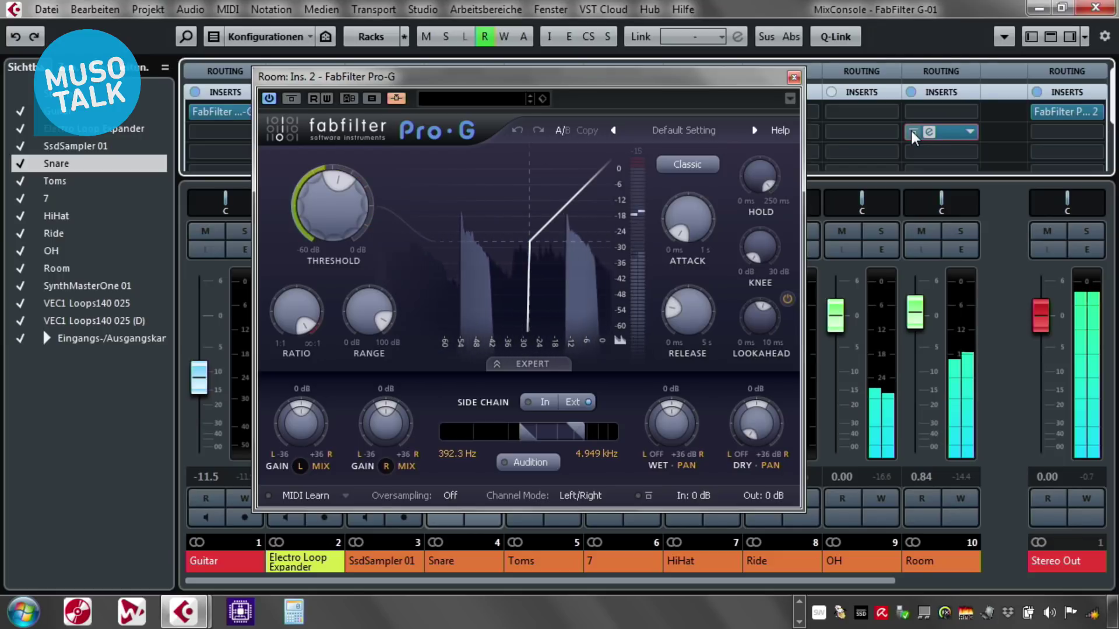
left_click(793, 77)
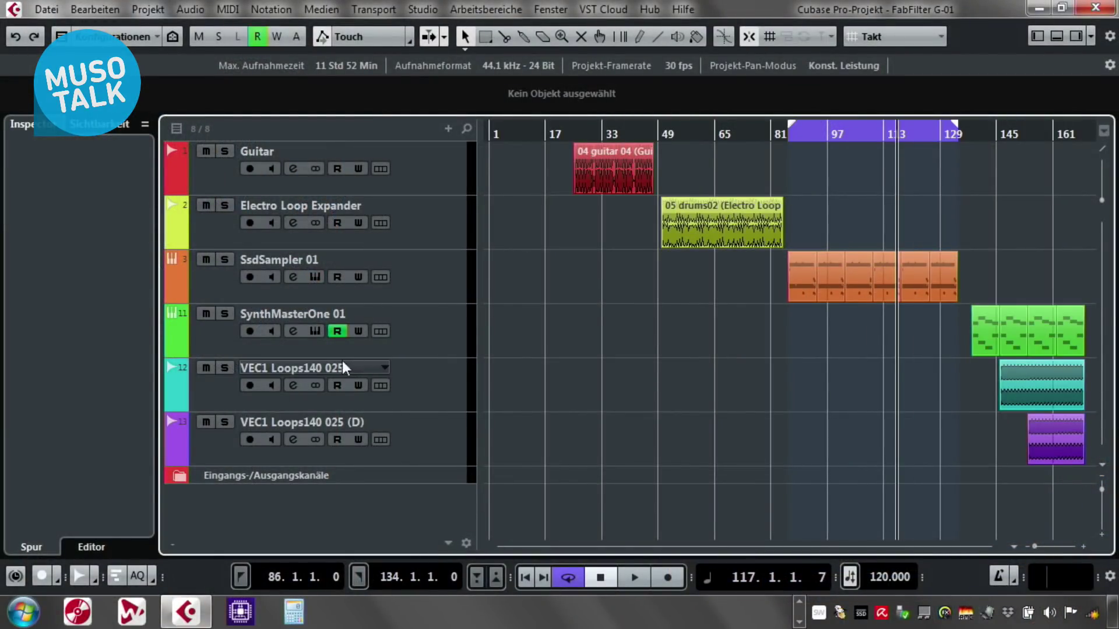
Step: Select the VEC1 Loops140 025 track and play from bar 137 with the synth and loop clips in view
left_click(432, 333)
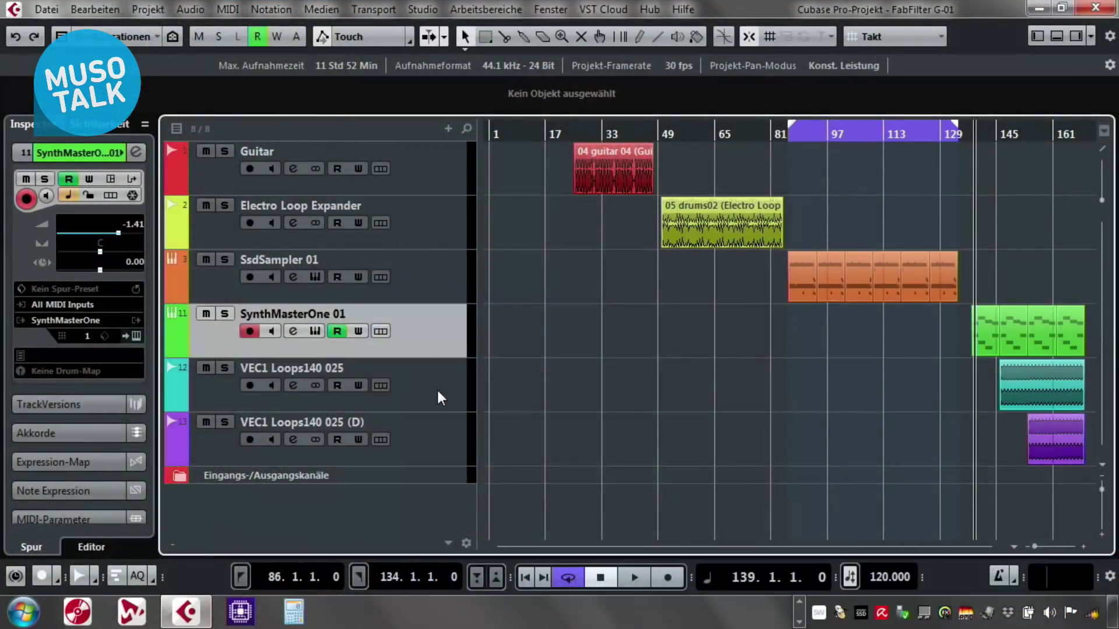
left_click(437, 390)
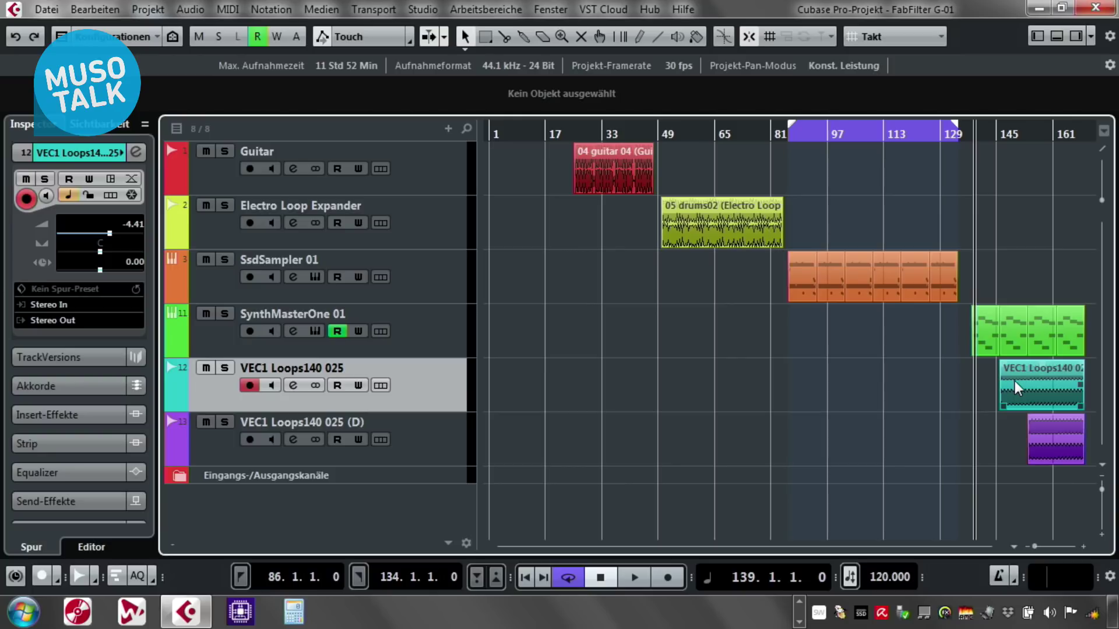
left_click_drag(969, 131, 968, 148)
key("space")
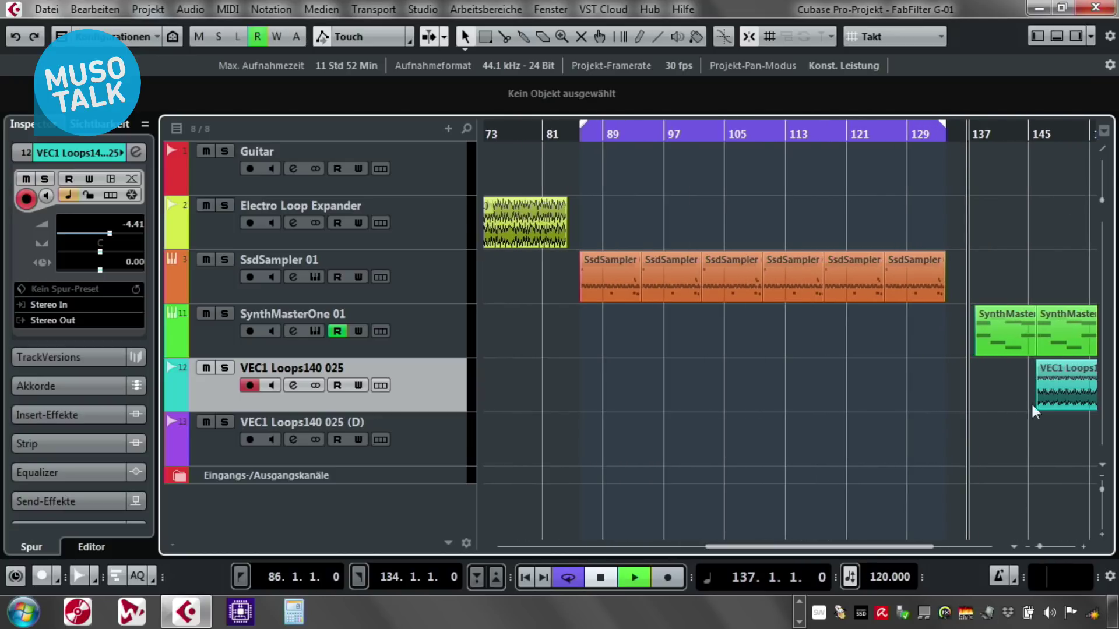
left_click_drag(868, 548, 976, 529)
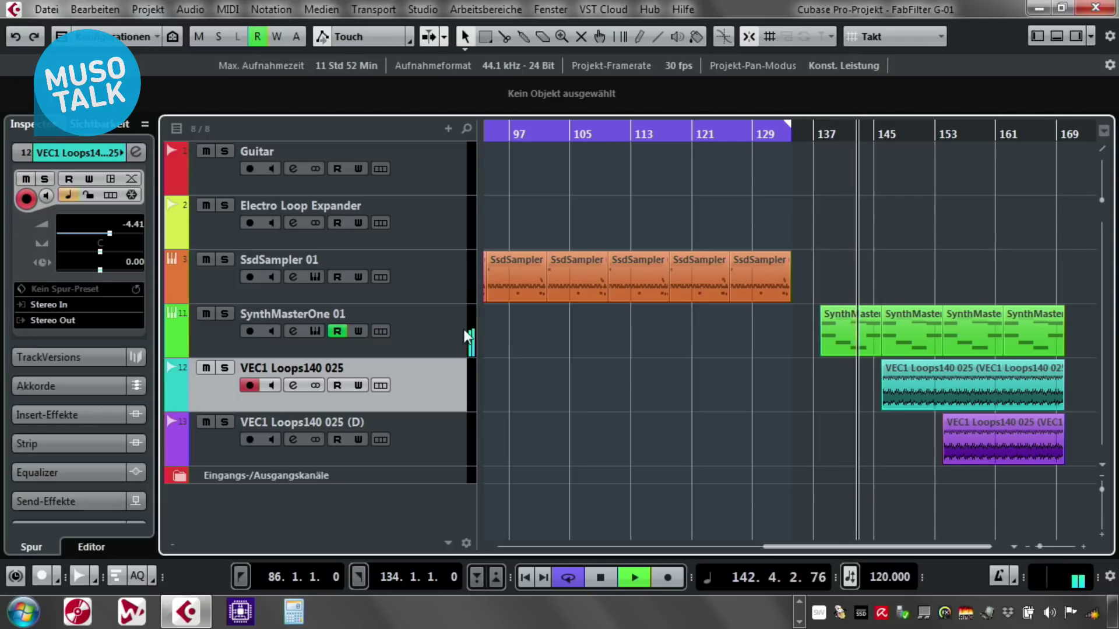
Step: Bring up the mixer and open the Pro-G insert on the SynthMasterOne 01 channel
key("F3")
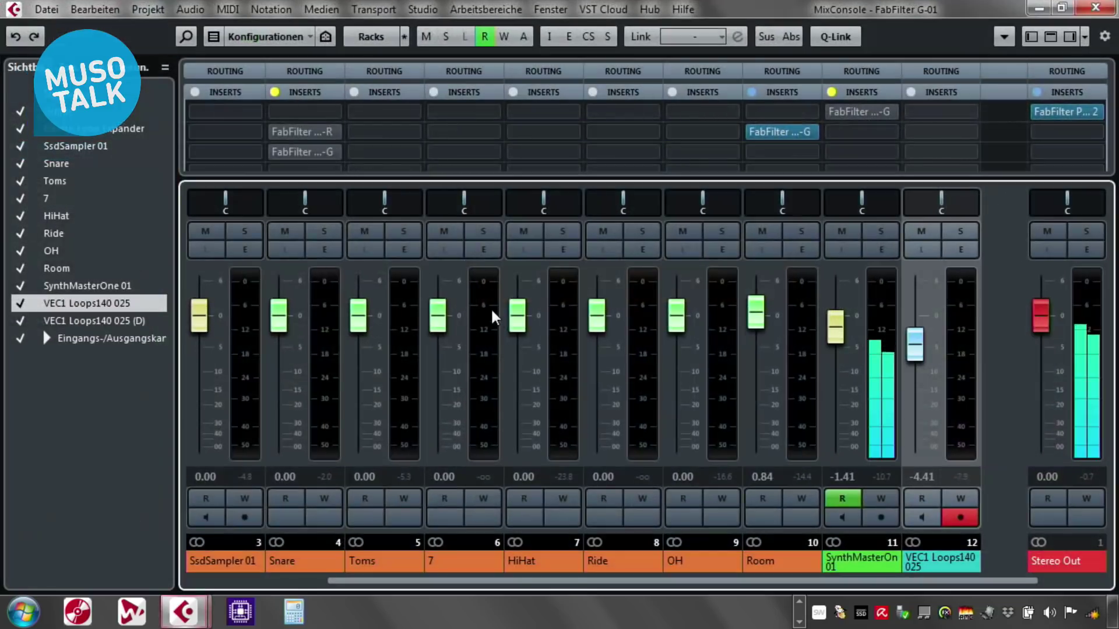
left_click(868, 111)
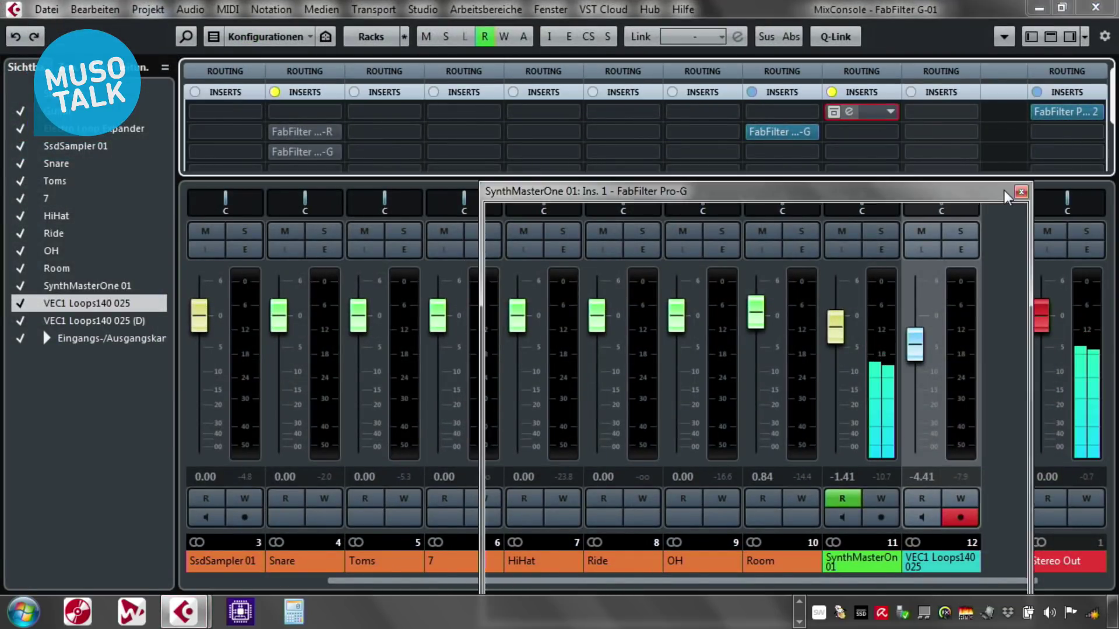
Step: Move the Pro-G window clear of the synth and loop channels, and turn off its bypass
left_click_drag(833, 199, 553, 114)
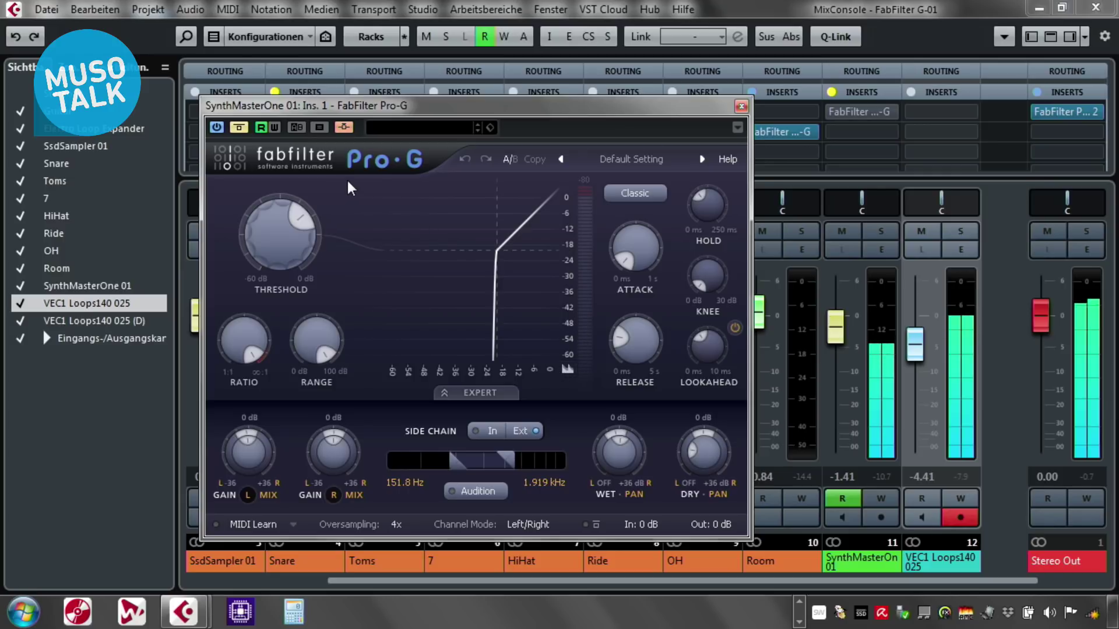
left_click(238, 127)
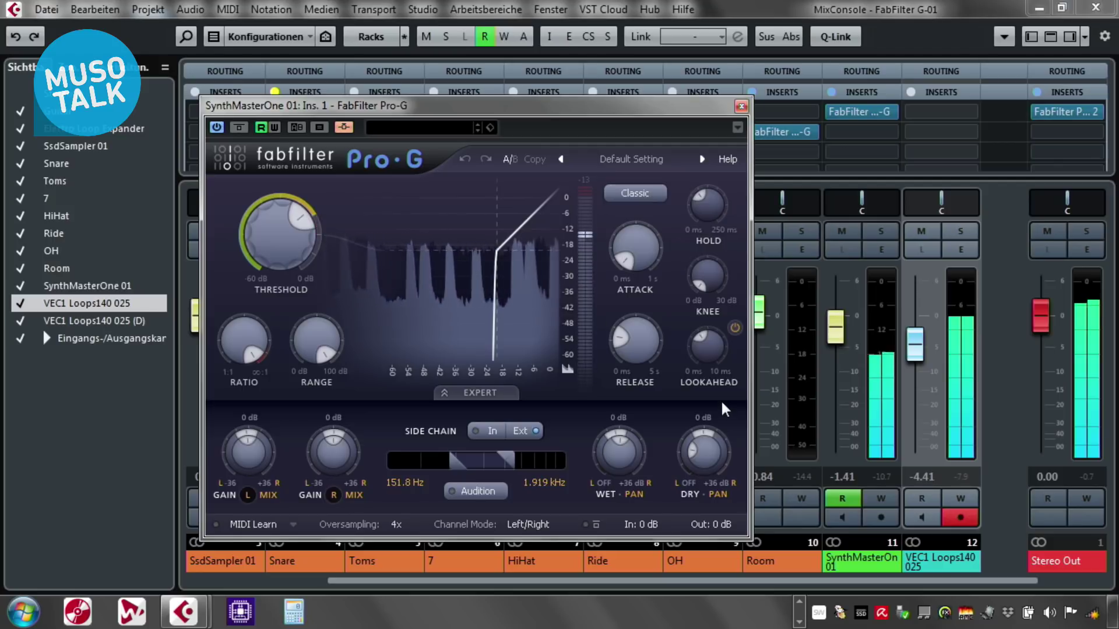
Step: Briefly solo the gated SynthMasterOne 01 channel, audition it together with the VEC1 Loops140 025 channel, and clear the solos
left_click(878, 236)
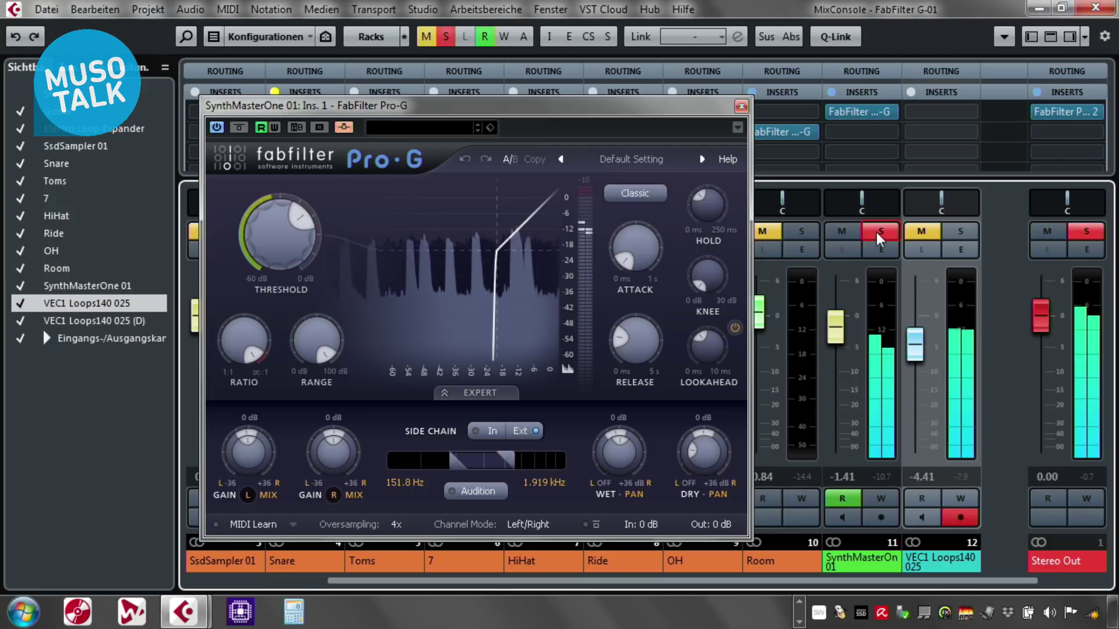
left_click(879, 235)
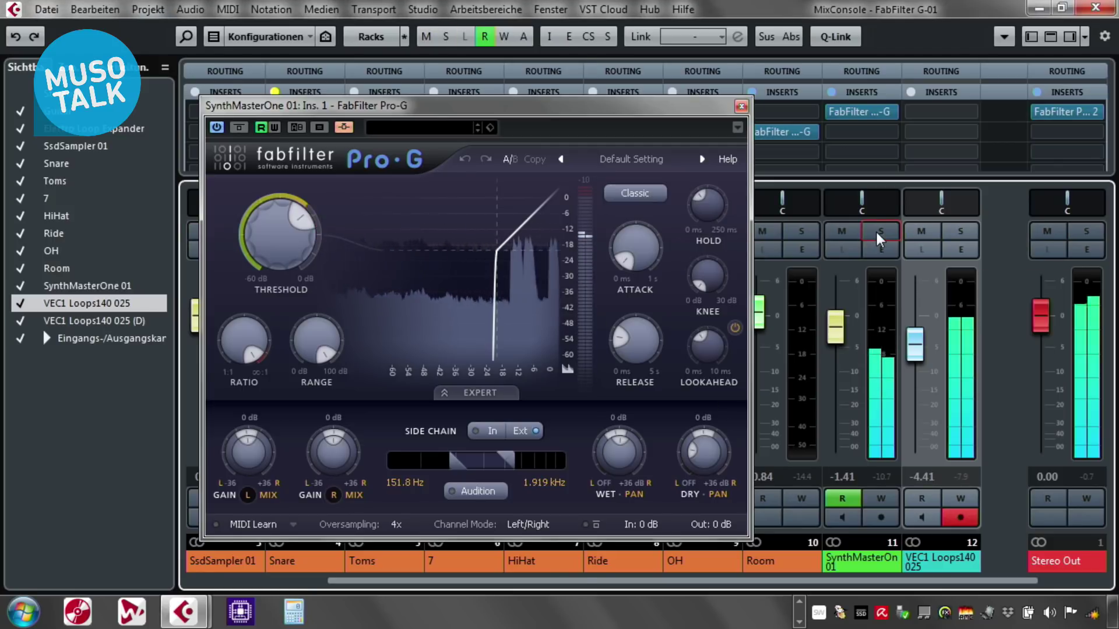
left_click(971, 233)
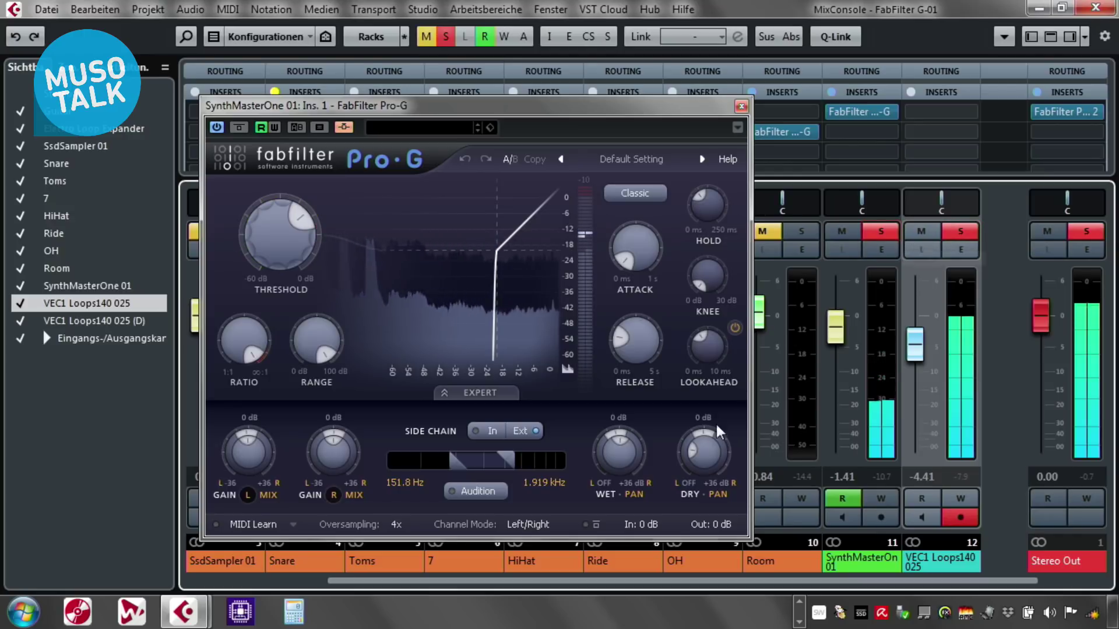
left_click(880, 234)
left_click(951, 233)
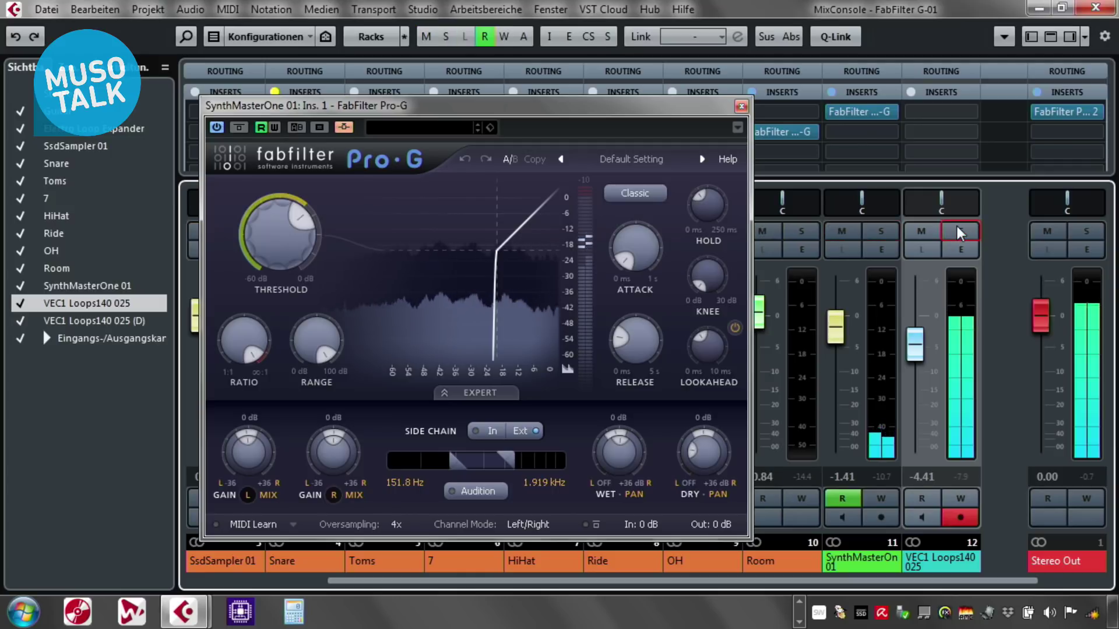
Step: Close the Pro-G window and the mixer, and select the VEC1 Loops140 025 (D) track
left_click(741, 106)
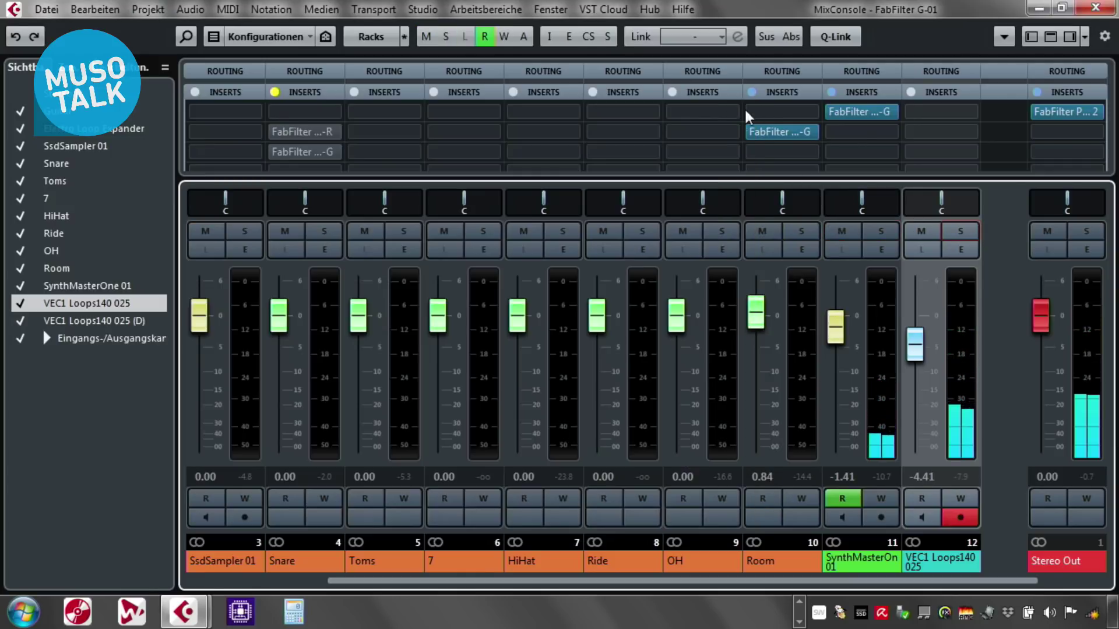
left_click(1105, 9)
left_click(427, 431)
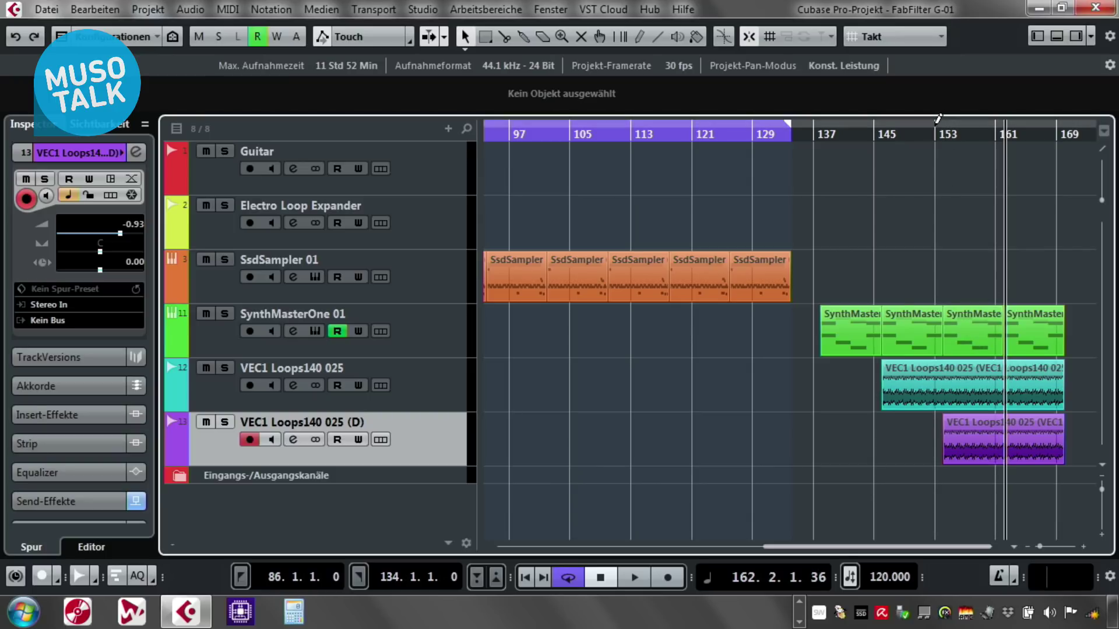
Step: Set the cycle range from bar 153 to 169 and play from bar 153 with the VEC1 Loops140 025 track muted
left_click_drag(938, 119, 1042, 115)
left_click(941, 141)
left_click(213, 379)
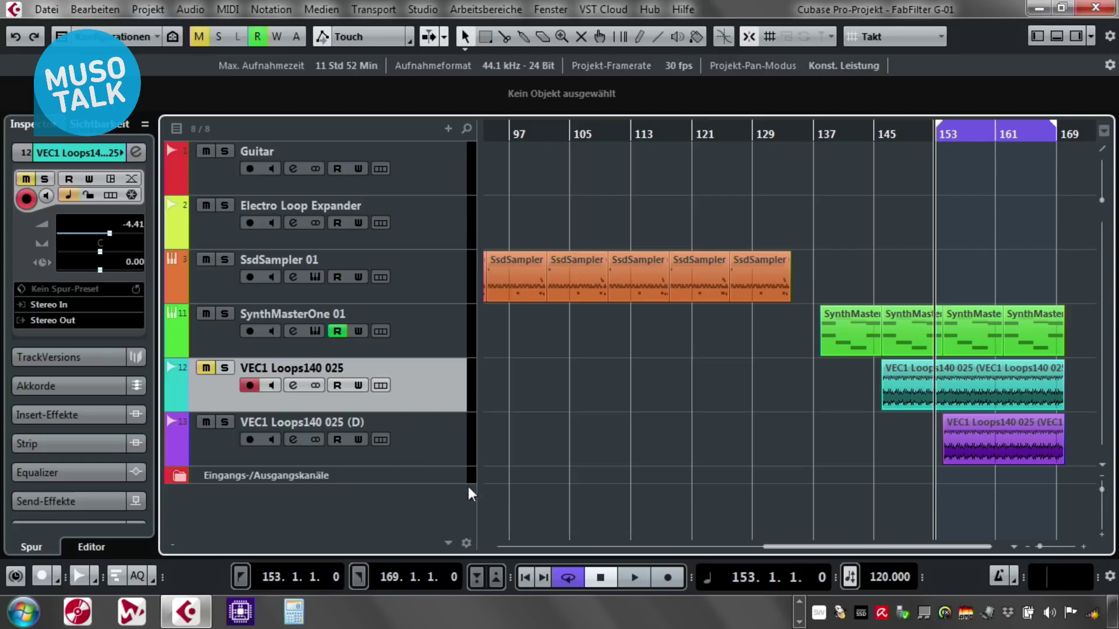
key("space")
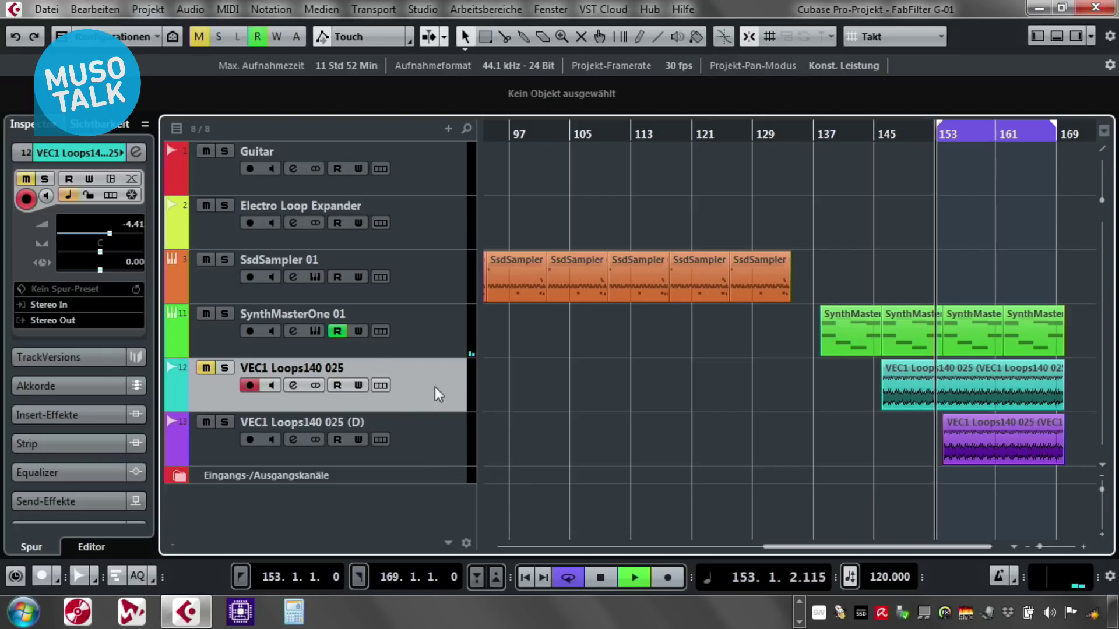
Step: Select the SynthMasterOne 01 track and open its Pro-G insert from the mixer
left_click(239, 345)
key("F3")
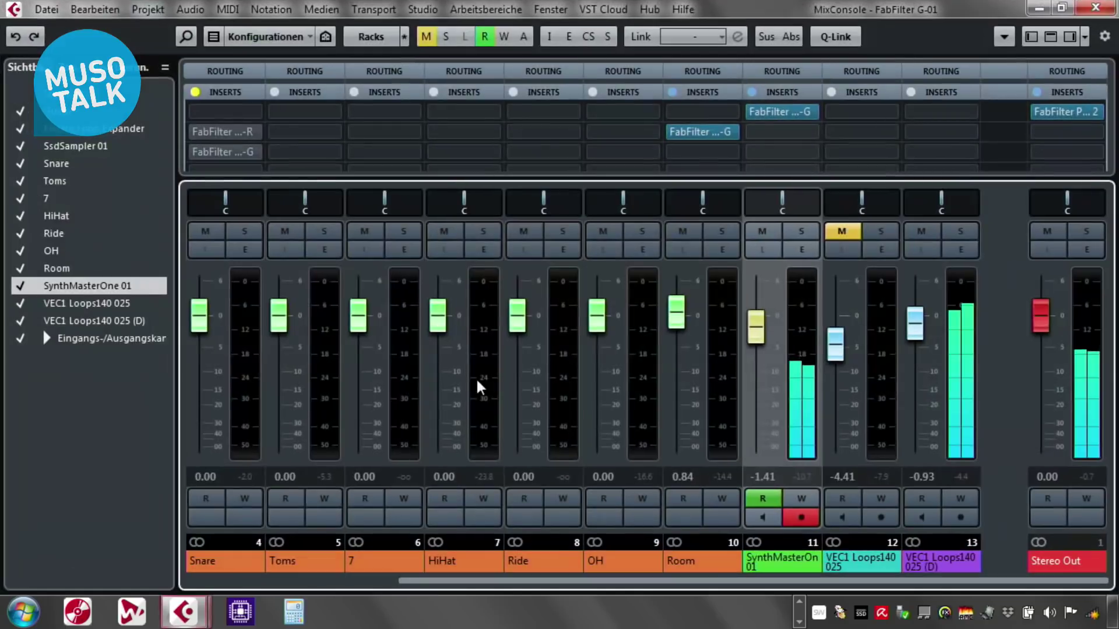
left_click(793, 111)
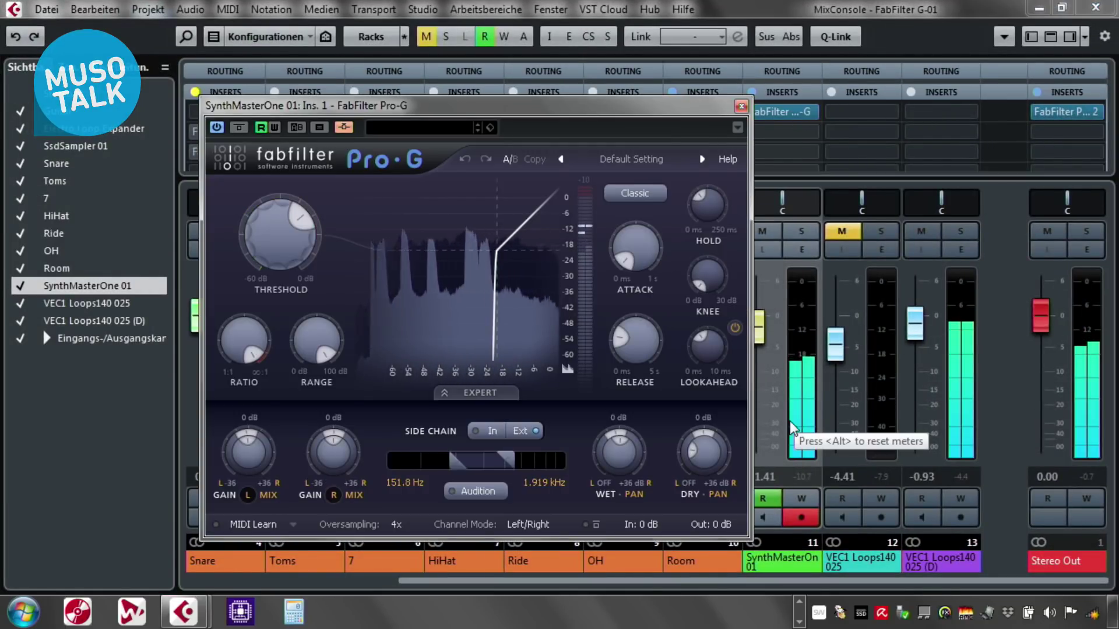
Step: Raise the Dry Level in the synth's Pro-G and resume playback
mouse_move(703, 467)
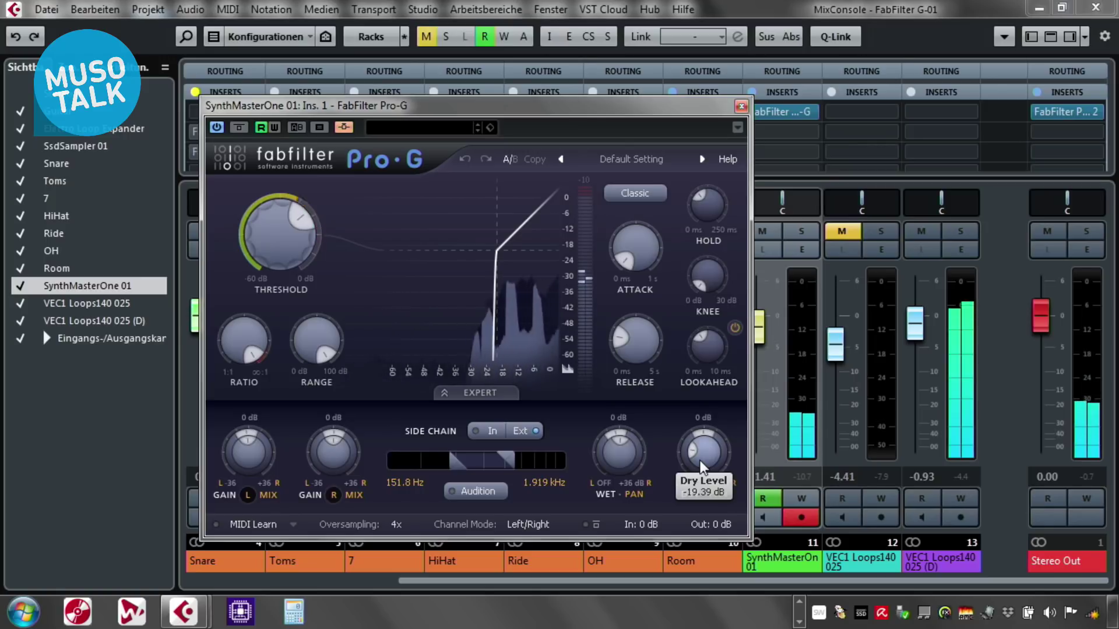
left_click_drag(700, 462, 704, 430)
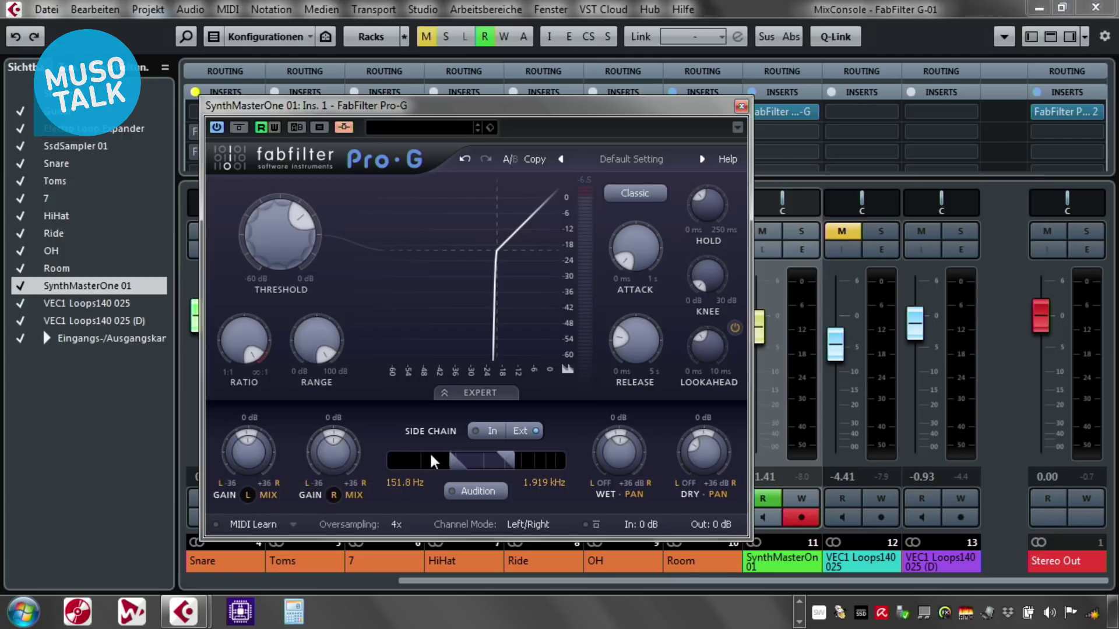
key("space")
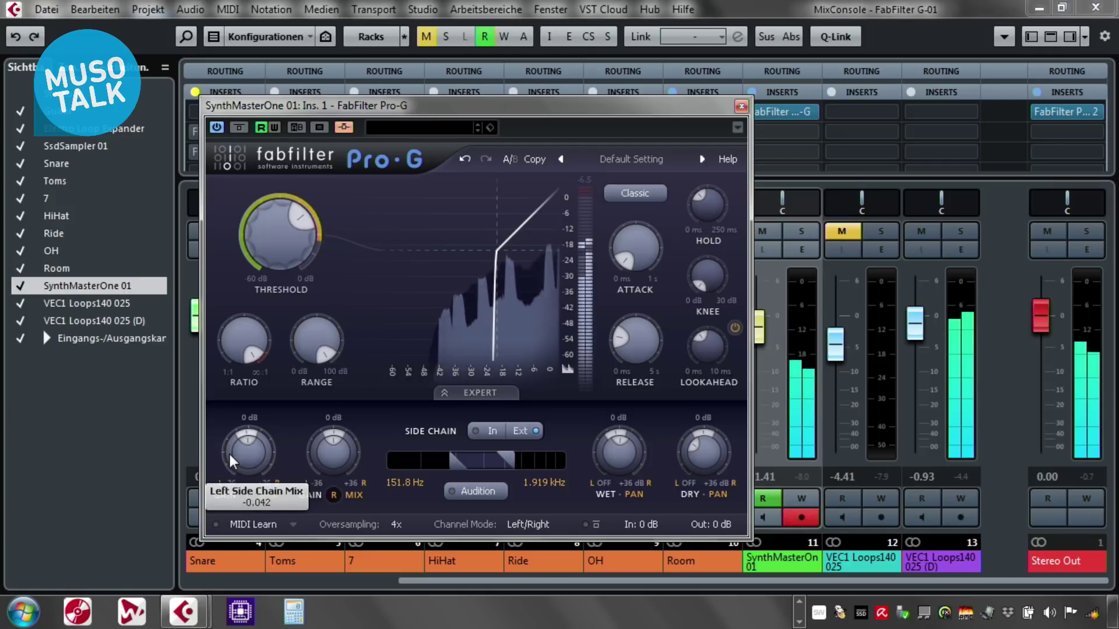
Step: Turn the Left Side Chain Mix toward the left and the Right Side Chain Mix toward the right
left_click_drag(231, 448, 231, 380)
left_click_drag(242, 450, 239, 389)
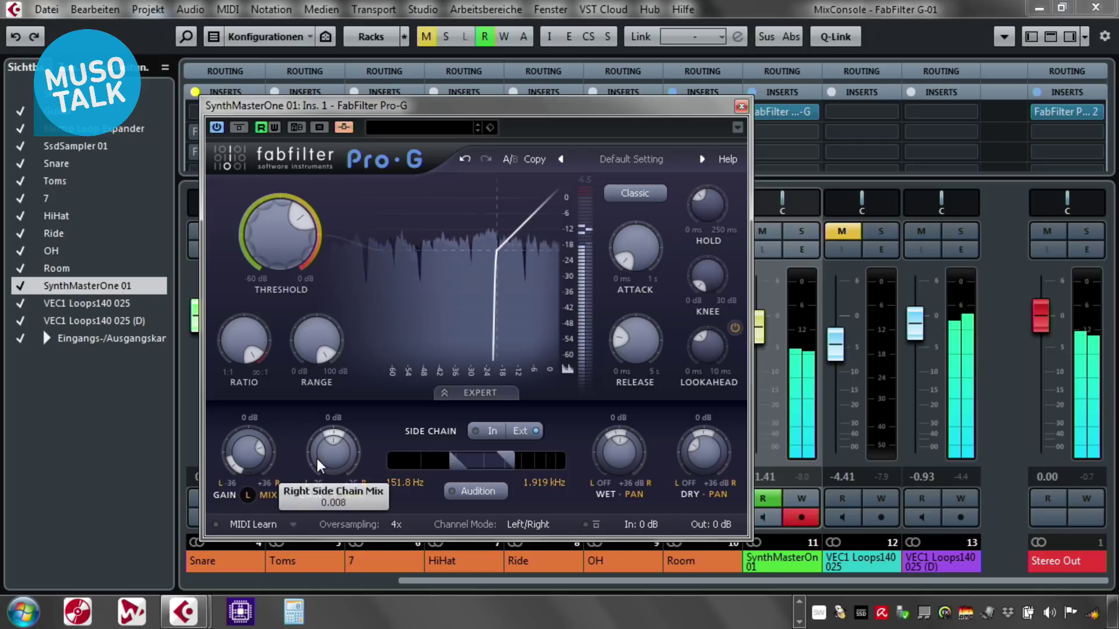
left_click_drag(323, 487, 289, 447)
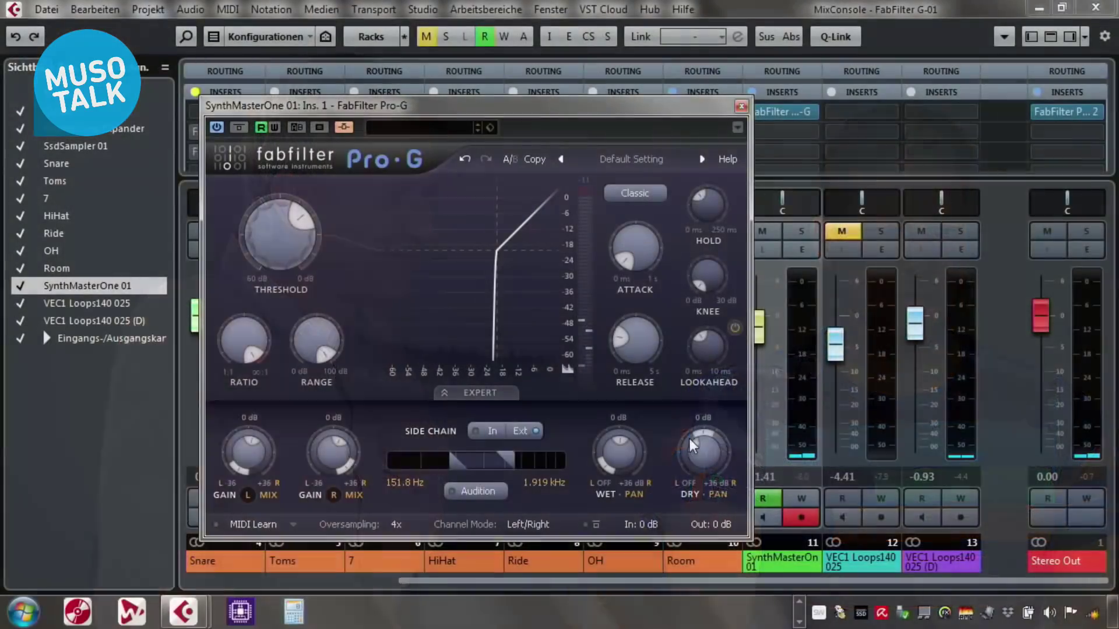
Step: Turn the Dry Pan toward the right and play the loop through the stereo gate
mouse_move(690, 466)
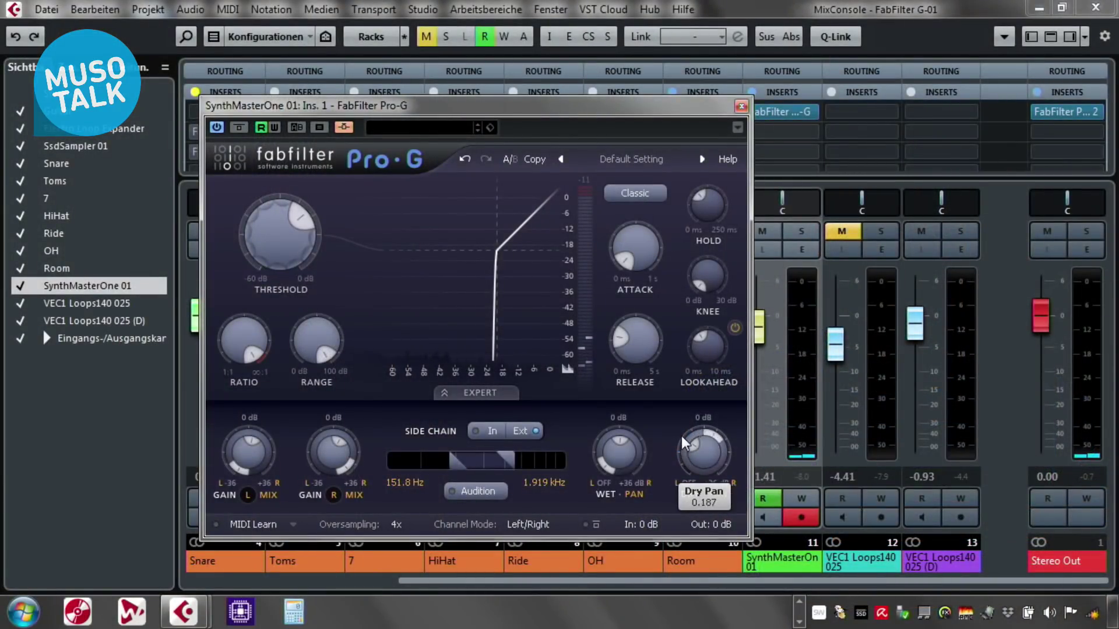
mouse_move(695, 429)
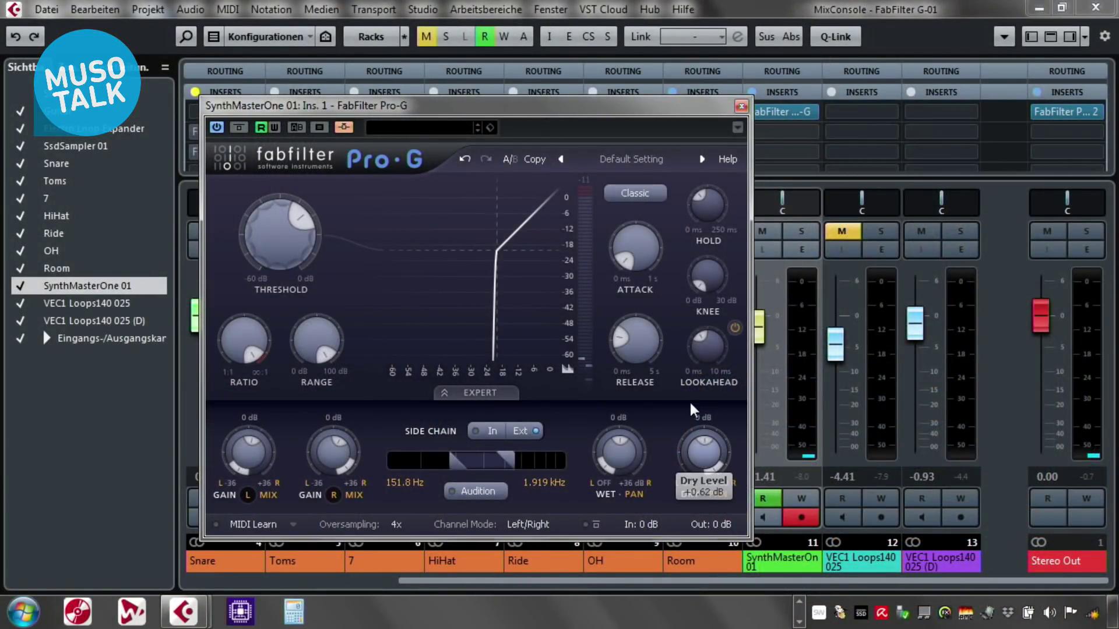
key("space")
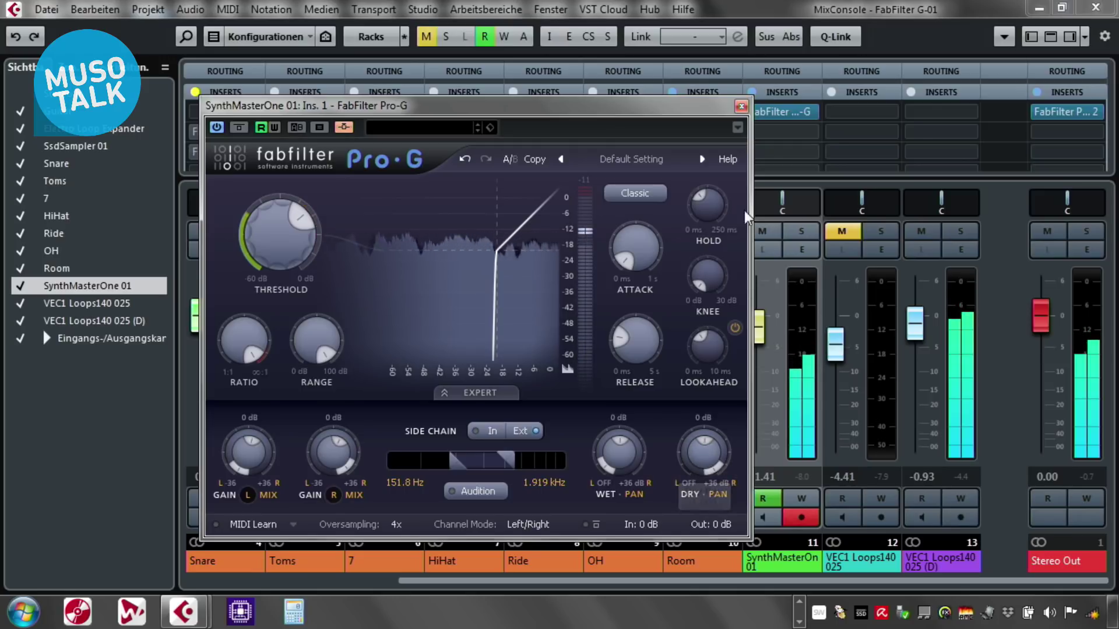
Step: Close the synth's Pro-G window and the mixer to return to the project window
left_click(740, 106)
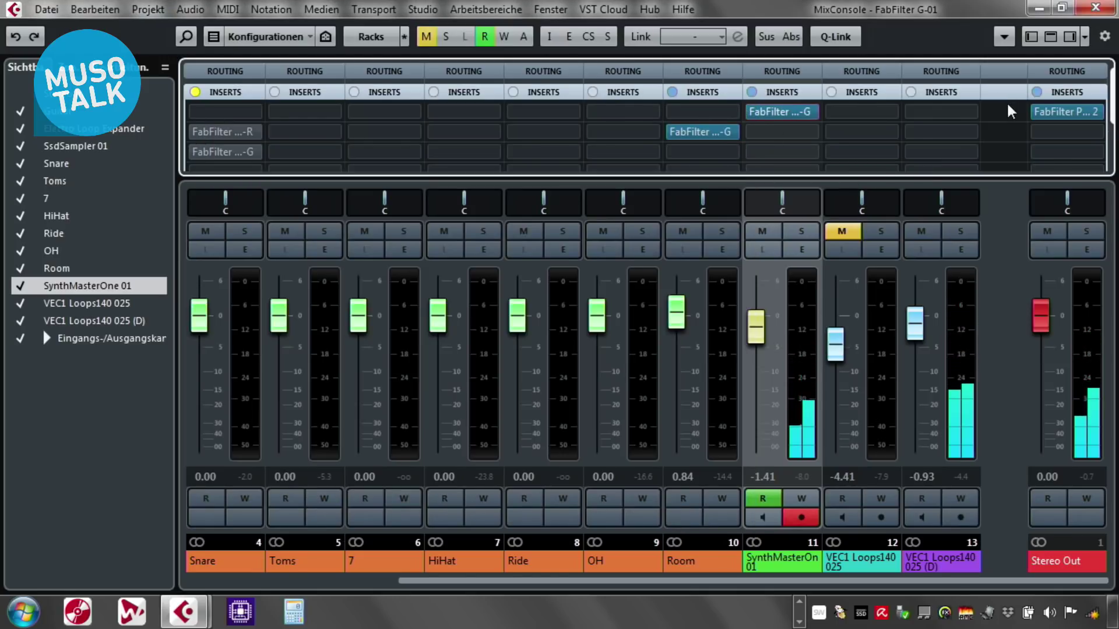
key("F3")
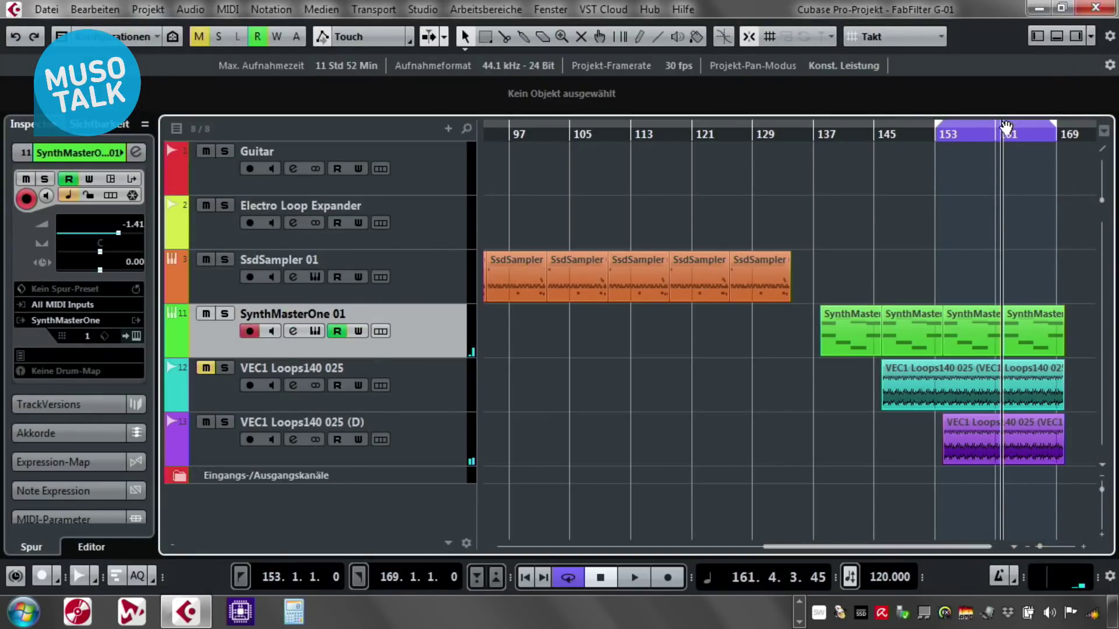